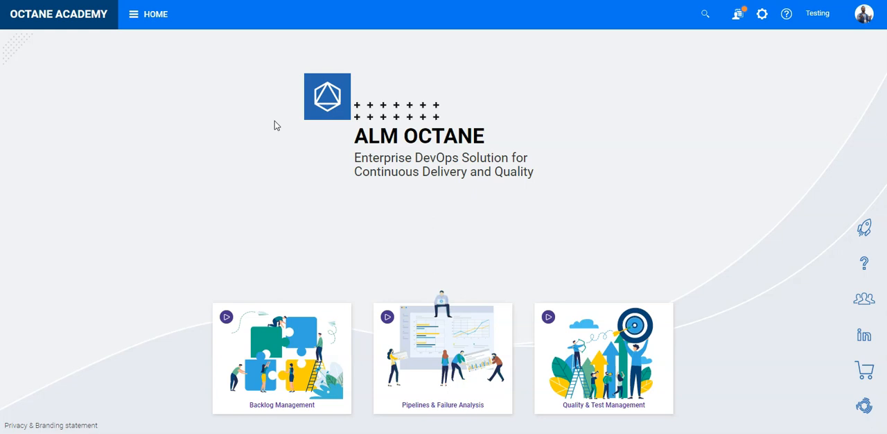
Open the Pipelines module and examine the test results of the cucumber-maven-test-project, TestingFramework and UFT-developer-testing-project pipelines.
{"action": "left_click", "coordinate": [157, 14]}
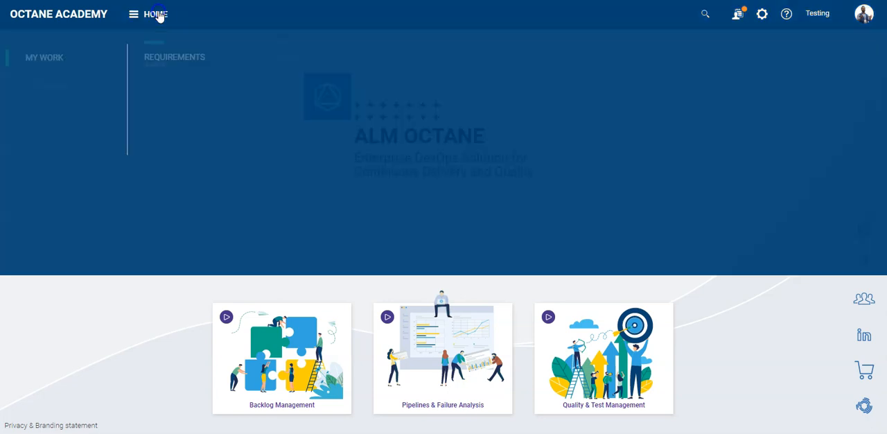
{"action": "left_click", "coordinate": [667, 55]}
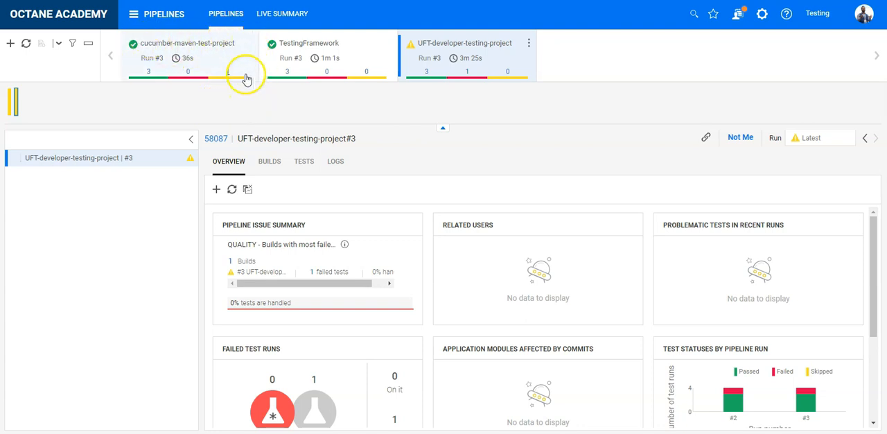
{"action": "mouse_move", "coordinate": [380, 46]}
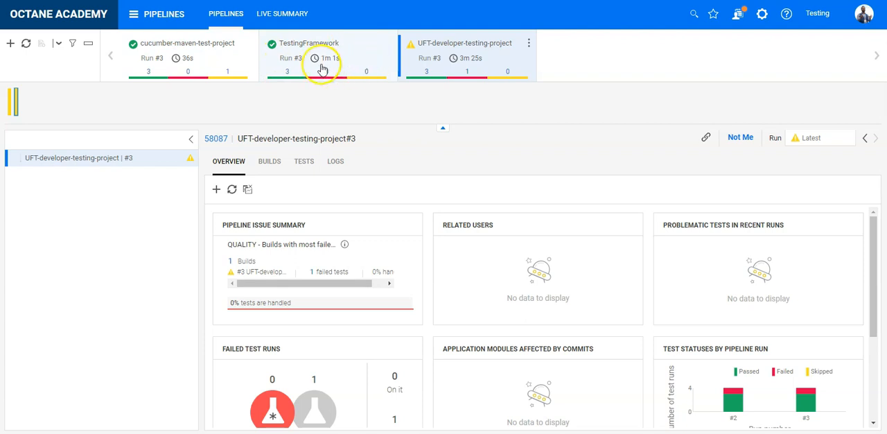
{"action": "mouse_move", "coordinate": [443, 45]}
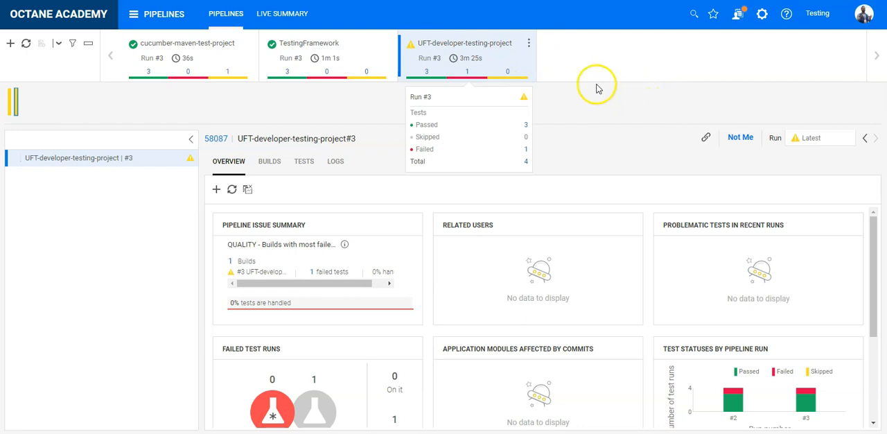
{"action": "left_click", "coordinate": [593, 115]}
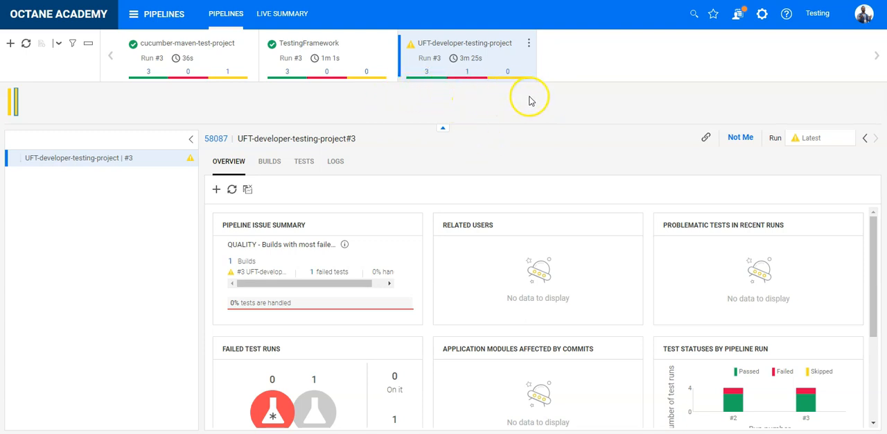
{"action": "mouse_move", "coordinate": [410, 68]}
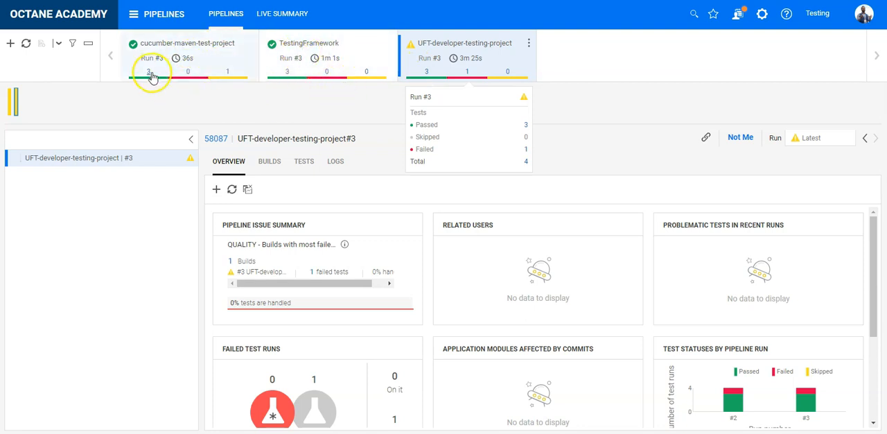
{"action": "left_click", "coordinate": [390, 91]}
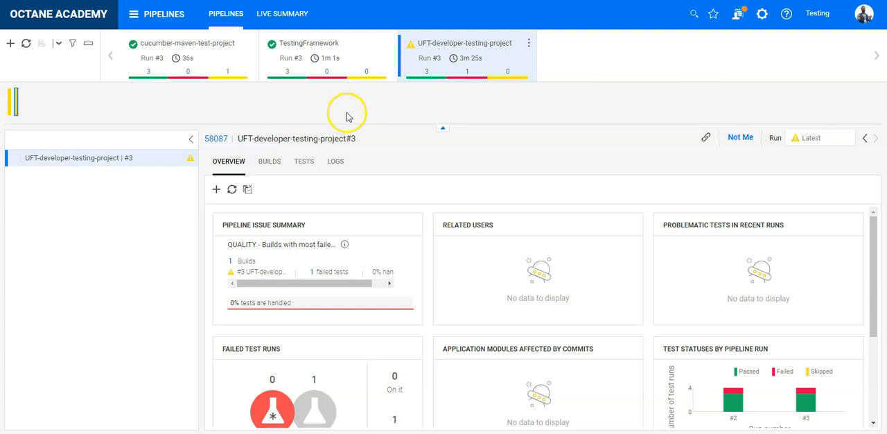
Open the Quality module, expand the Test Automation Tool application module and show the unassigned tests.
{"action": "left_click", "coordinate": [73, 18]}
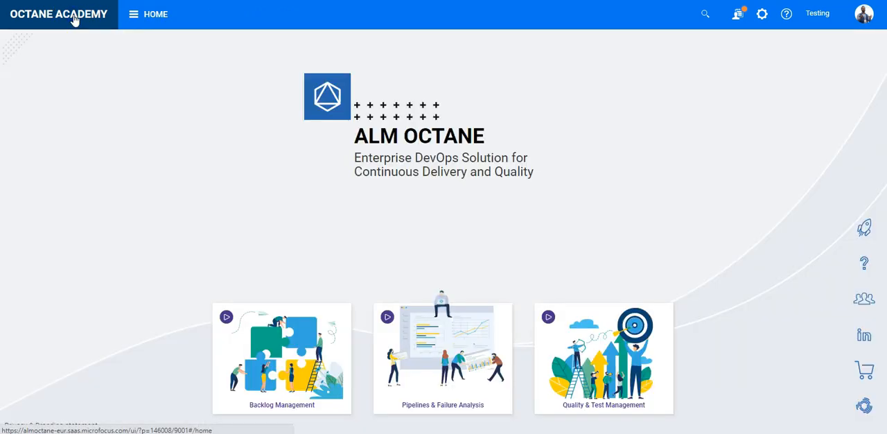
{"action": "left_click", "coordinate": [135, 16]}
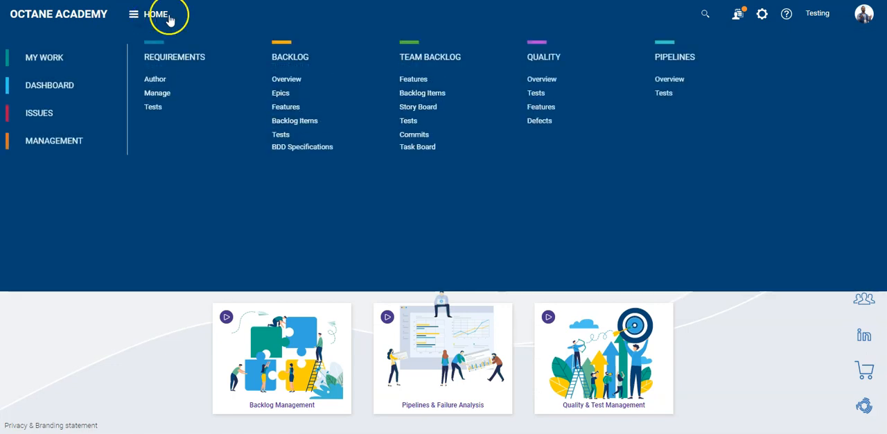
{"action": "left_click", "coordinate": [549, 55]}
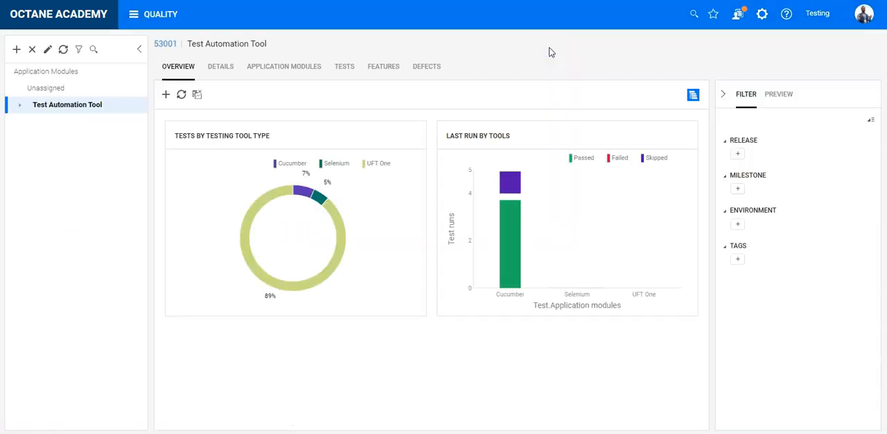
{"action": "left_click", "coordinate": [19, 107]}
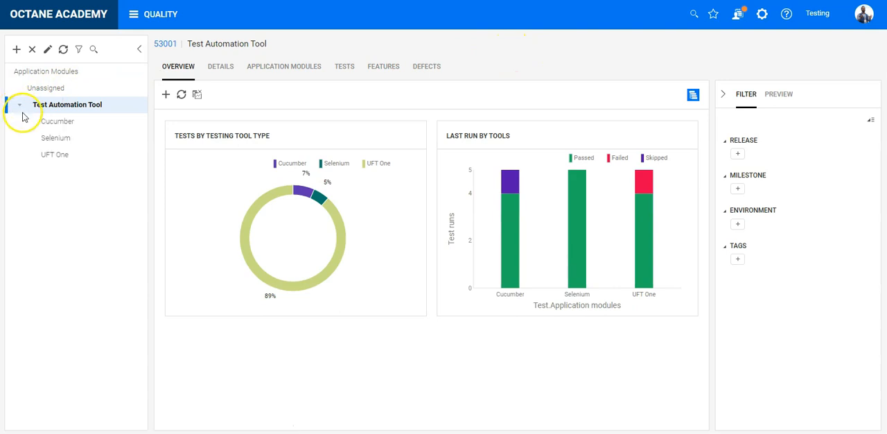
{"action": "left_click", "coordinate": [74, 107]}
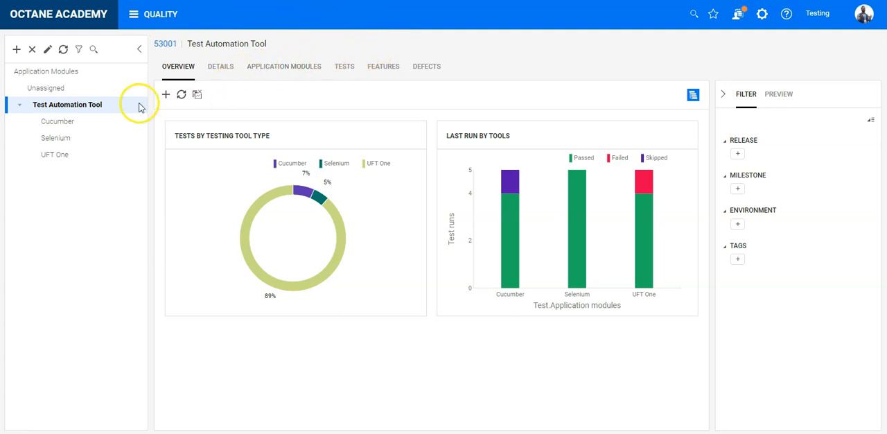
{"action": "left_click", "coordinate": [66, 88]}
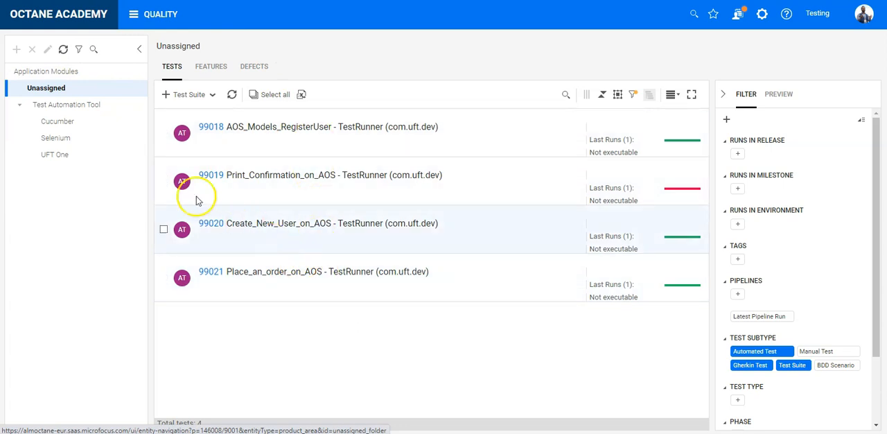
Add an application module named UFT Developer under Test Automation Tool.
{"action": "left_click", "coordinate": [76, 105]}
{"action": "left_click", "coordinate": [17, 50]}
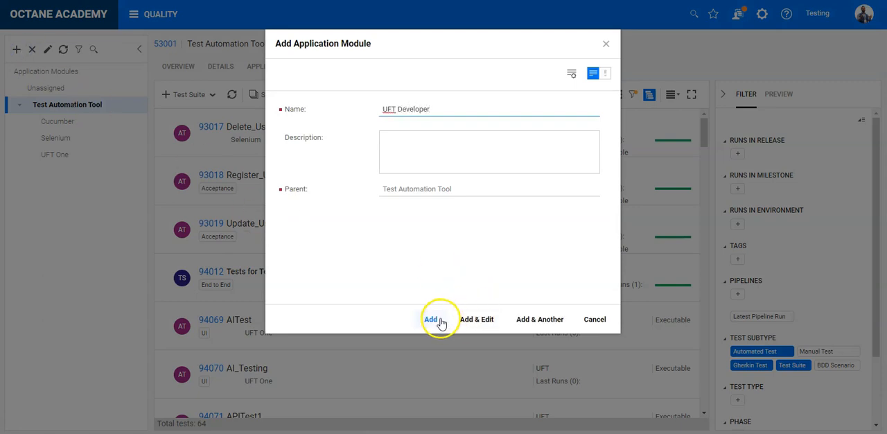
{"action": "left_click", "coordinate": [433, 320]}
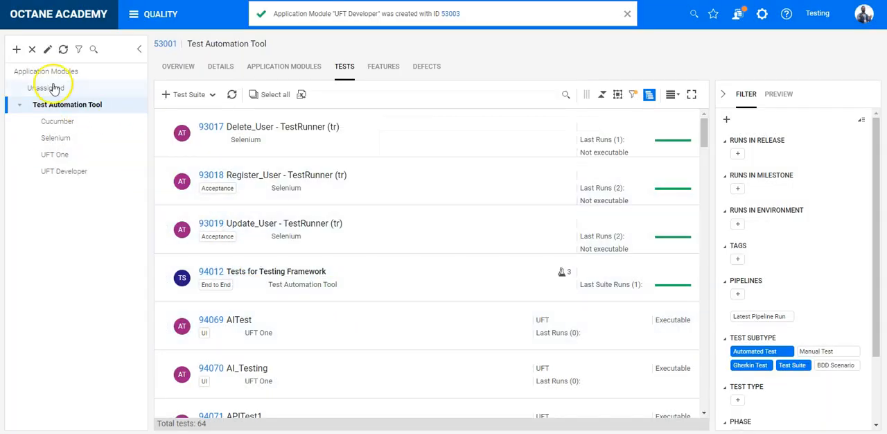
Assign all the unassigned tests to the UFT Developer application module.
{"action": "left_click", "coordinate": [53, 85]}
{"action": "left_click", "coordinate": [259, 94]}
{"action": "left_click_drag", "start_coordinate": [254, 142], "coordinate": [66, 172]}
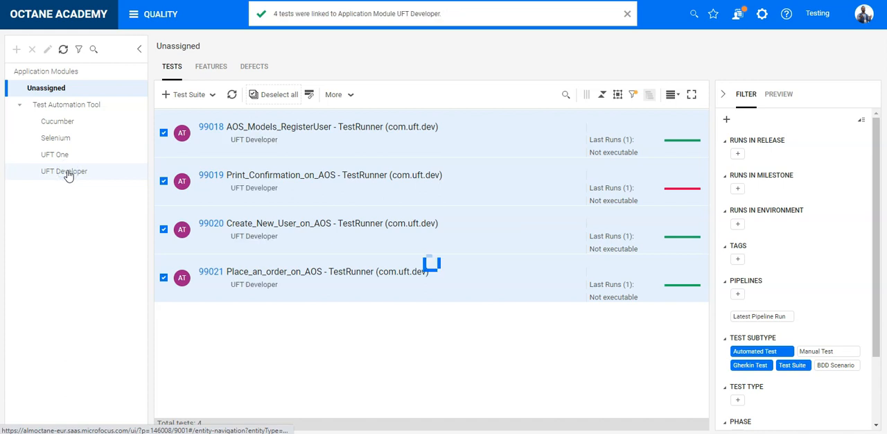
Examine the Test Automation Tool overview charts for tests by testing tool type and last run by tools.
{"action": "left_click", "coordinate": [63, 103]}
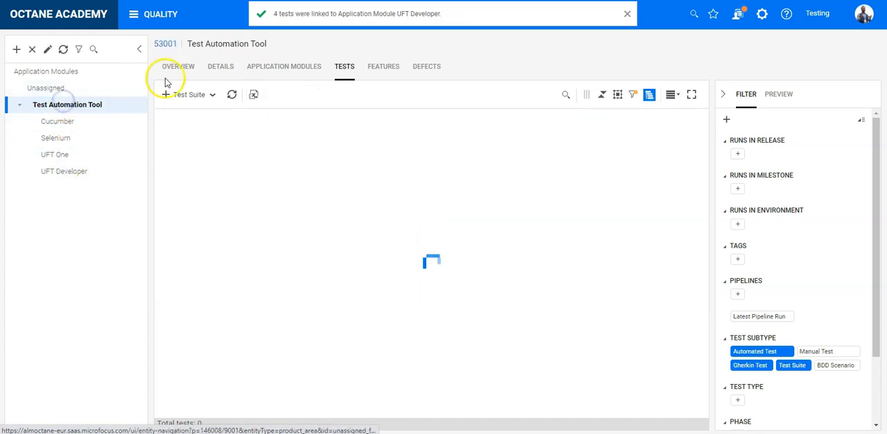
{"action": "left_click", "coordinate": [183, 67]}
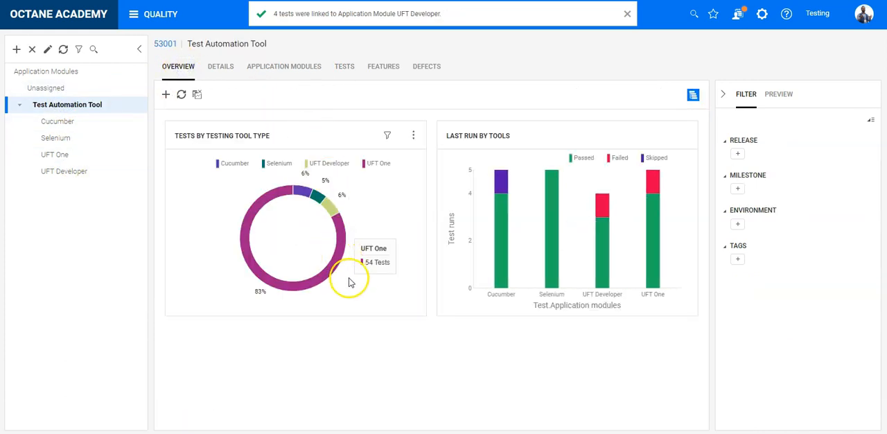
{"action": "mouse_move", "coordinate": [343, 254]}
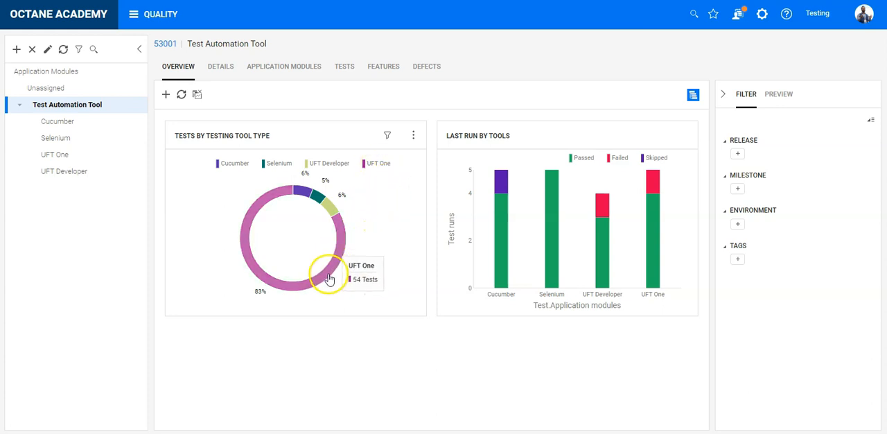
{"action": "mouse_move", "coordinate": [333, 212]}
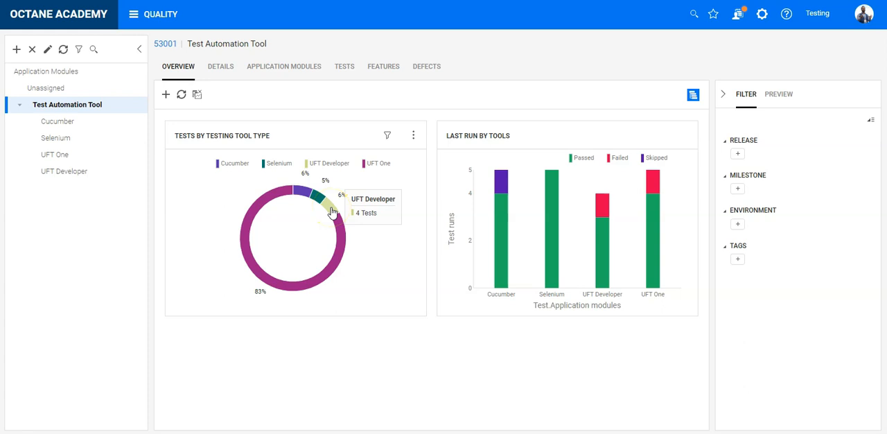
{"action": "mouse_move", "coordinate": [305, 191]}
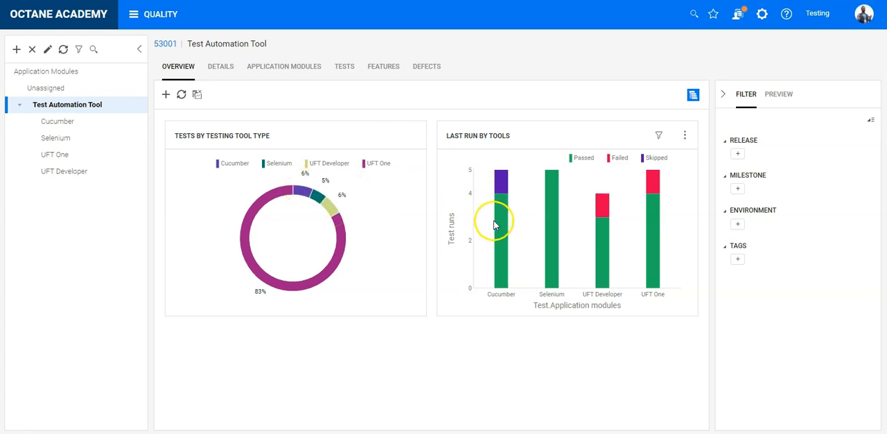
{"action": "mouse_move", "coordinate": [547, 256]}
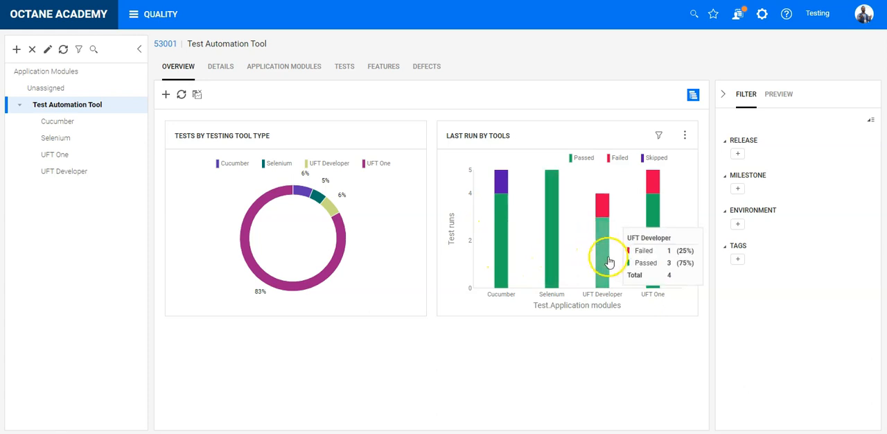
{"action": "mouse_move", "coordinate": [656, 251]}
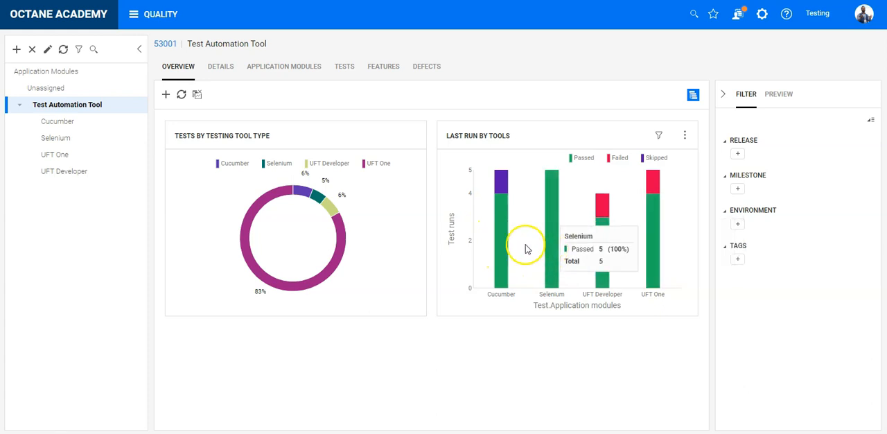
{"action": "mouse_move", "coordinate": [501, 246]}
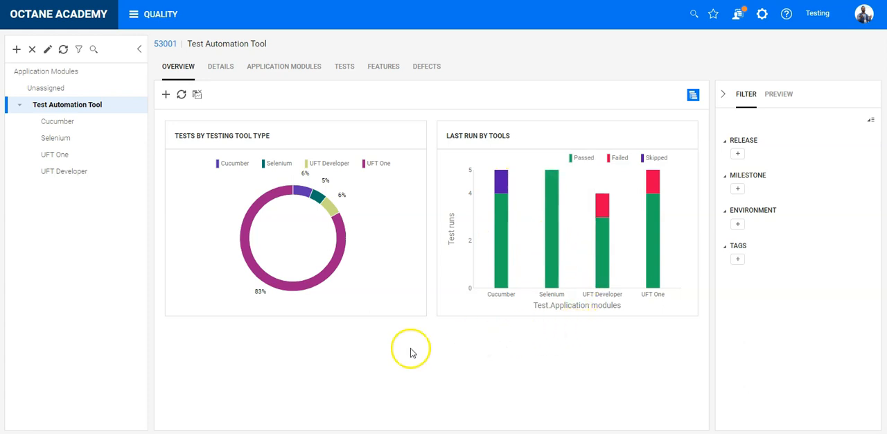
{"action": "left_click", "coordinate": [64, 140]}
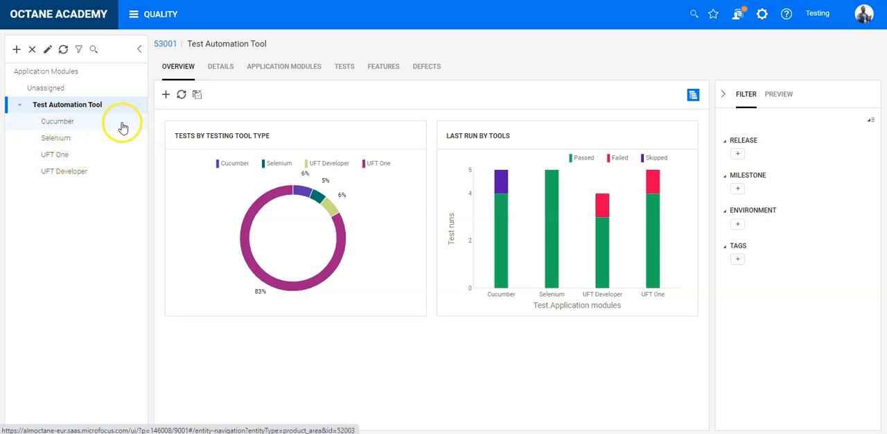
{"action": "left_click", "coordinate": [109, 166]}
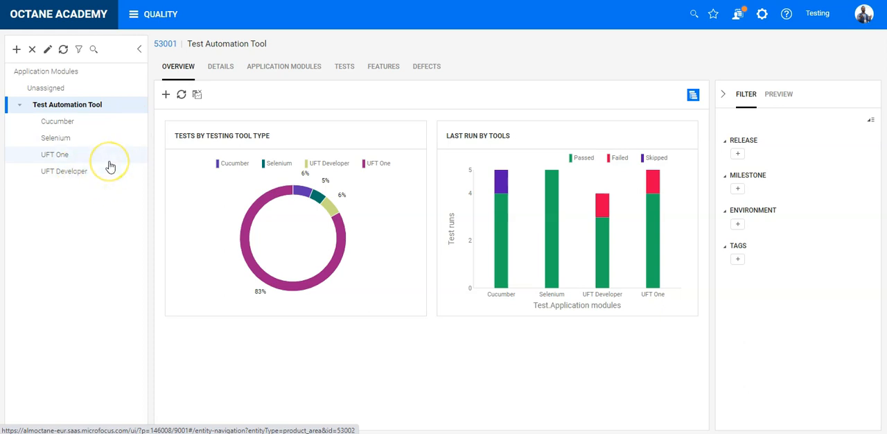
{"action": "left_click", "coordinate": [113, 172]}
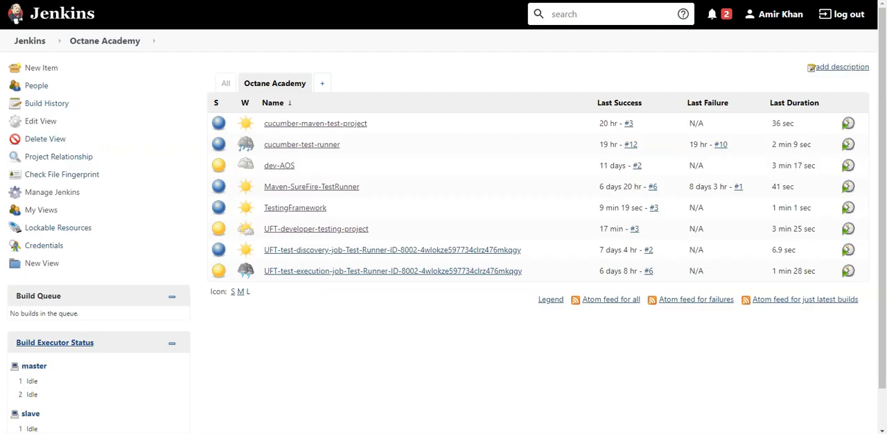
Switch to Jenkins and create a freestyle project named UFT-developer-TestRunner.
{"action": "left_click", "coordinate": [52, 69]}
{"action": "left_click", "coordinate": [238, 110]}
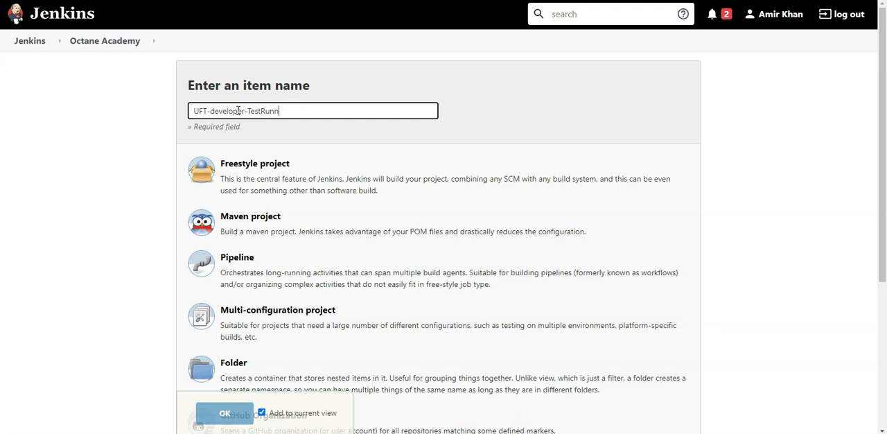
{"action": "left_click", "coordinate": [260, 167]}
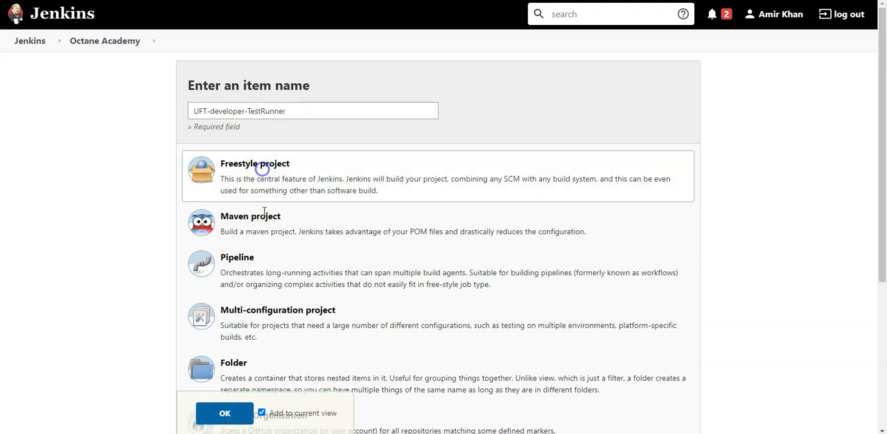
{"action": "left_click", "coordinate": [230, 418]}
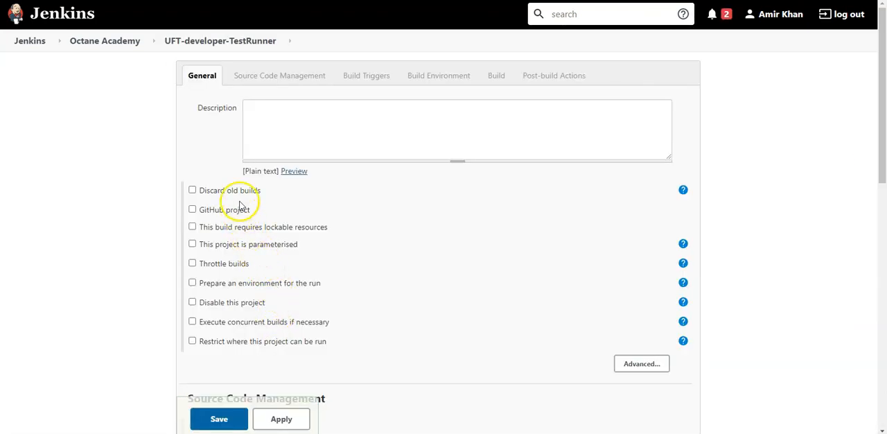
Make the project parameterised and add a string parameter named testsToRun.
{"action": "left_click", "coordinate": [239, 244]}
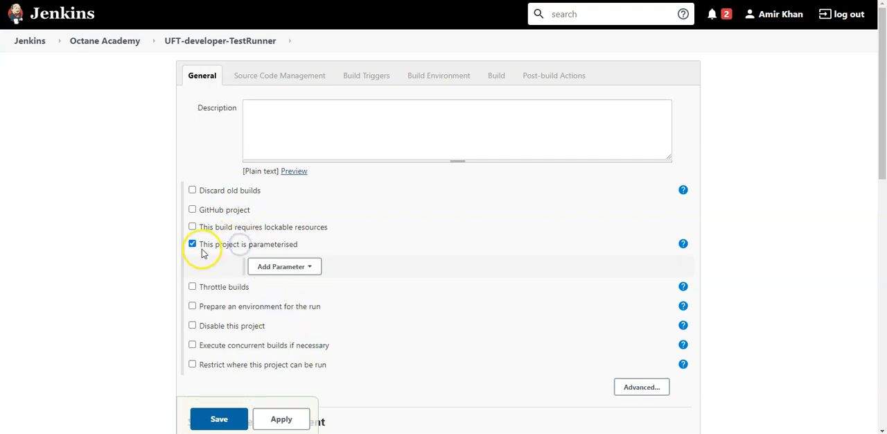
{"action": "left_click", "coordinate": [284, 268]}
{"action": "left_click", "coordinate": [311, 390]}
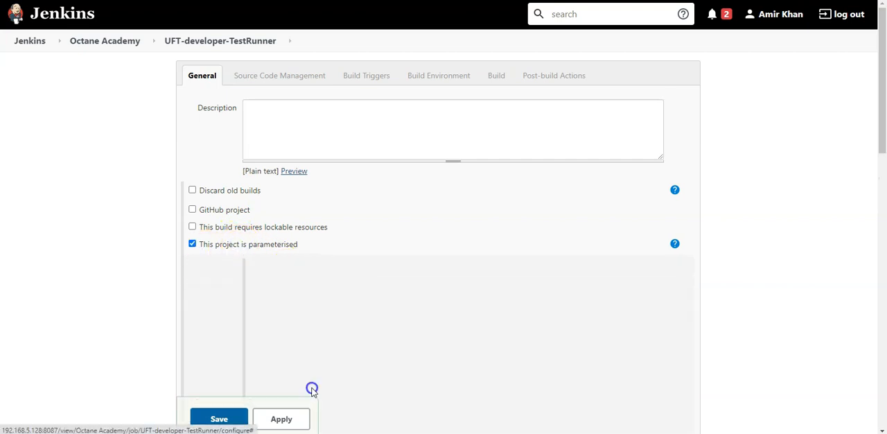
{"action": "left_click", "coordinate": [354, 294]}
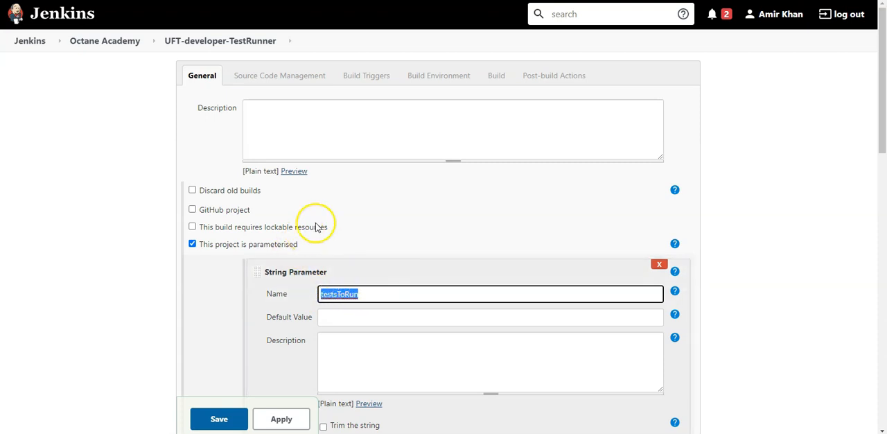
{"action": "left_click", "coordinate": [113, 297]}
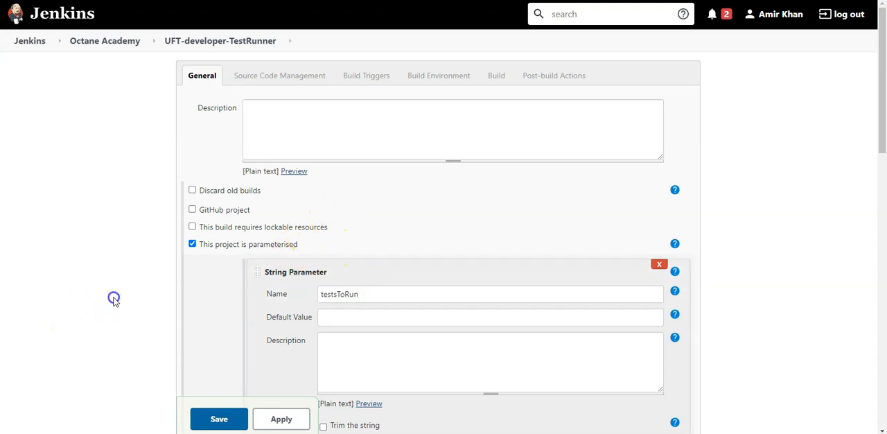
Add an ALM Octane testing framework converter build step and set its testing framework to JUnit/TestNG over Maven Surefire/Failsafe.
{"action": "scroll", "coordinate": [114, 300], "scroll_direction": "down", "scroll_amount": 3}
{"action": "scroll", "coordinate": [115, 301], "scroll_direction": "down", "scroll_amount": 10}
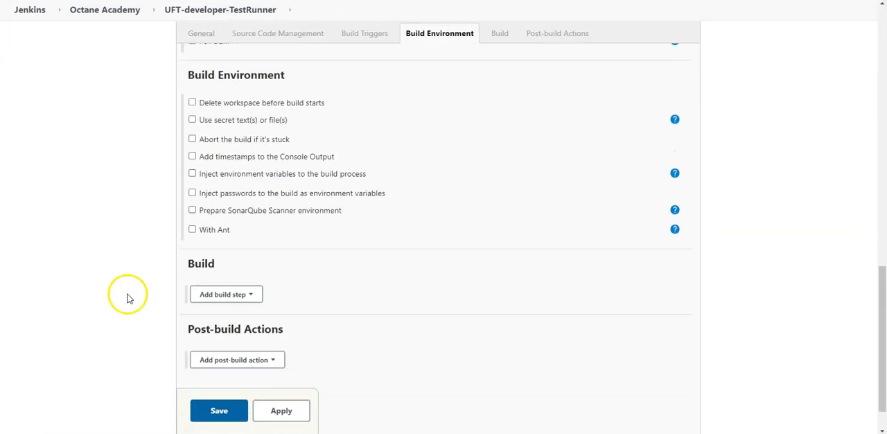
{"action": "left_click", "coordinate": [220, 294]}
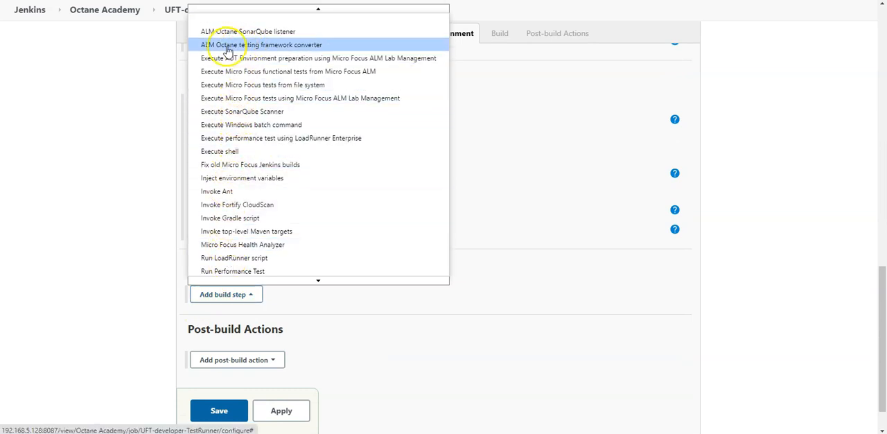
{"action": "left_click", "coordinate": [280, 45]}
{"action": "scroll", "coordinate": [448, 238], "scroll_direction": "up", "scroll_amount": 1}
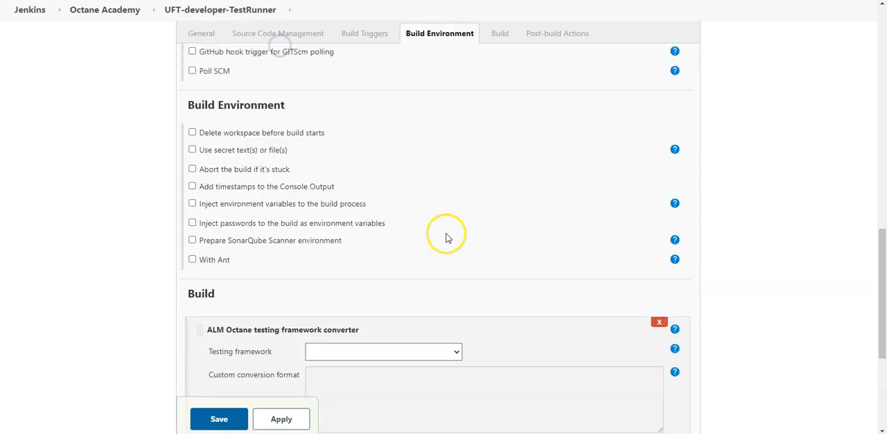
{"action": "scroll", "coordinate": [448, 238], "scroll_direction": "down", "scroll_amount": 2}
{"action": "left_click", "coordinate": [439, 269]}
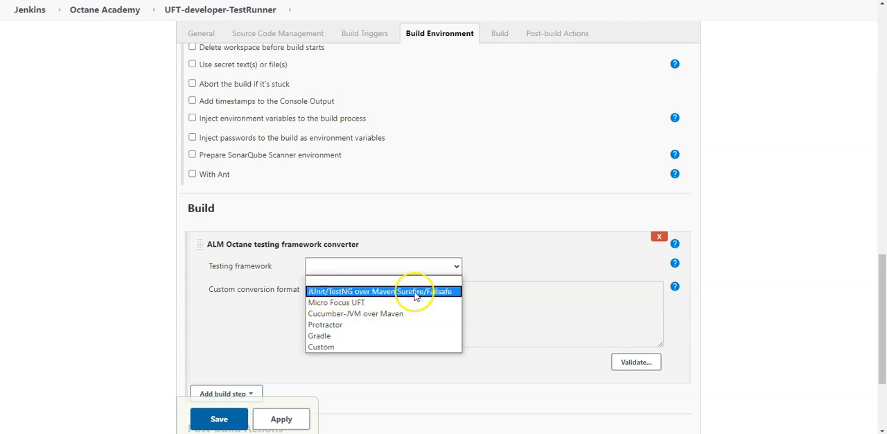
{"action": "left_click", "coordinate": [415, 296]}
{"action": "scroll", "coordinate": [457, 311], "scroll_direction": "down", "scroll_amount": 1}
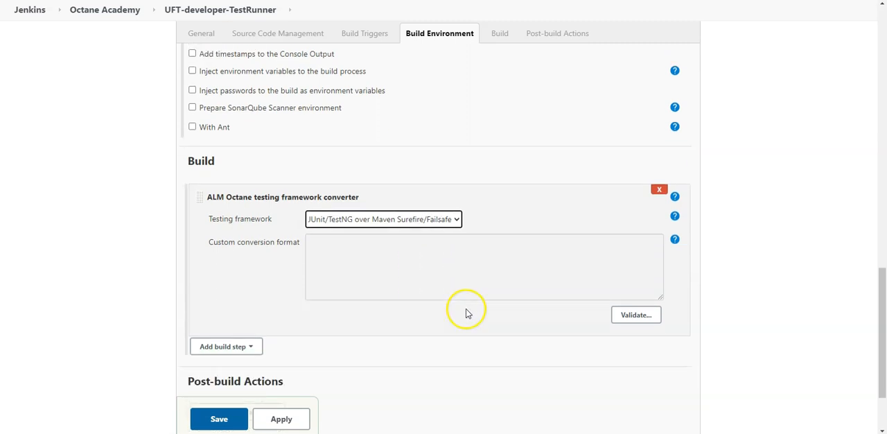
Add an Invoke top-level Maven targets build step with the goals "-Dtest=%testsToRunConverted% test -Dmaven.test.failure.ignore=true".
{"action": "scroll", "coordinate": [429, 290], "scroll_direction": "down", "scroll_amount": 1}
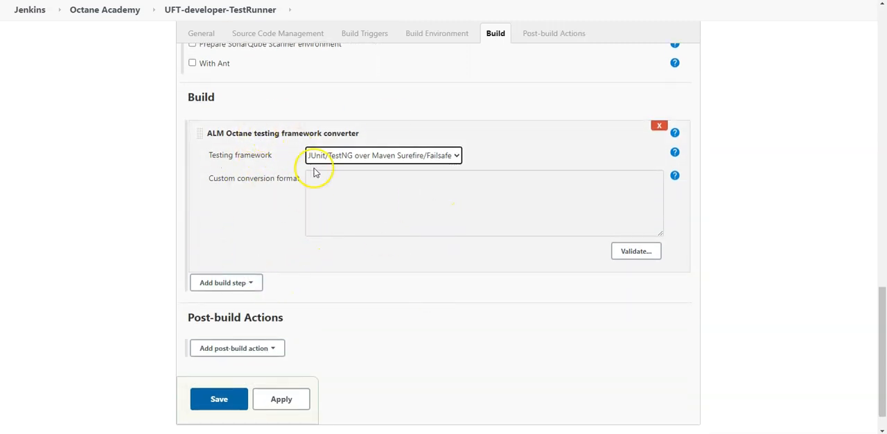
{"action": "left_click", "coordinate": [249, 283]}
{"action": "scroll", "coordinate": [287, 356], "scroll_direction": "down", "scroll_amount": 2}
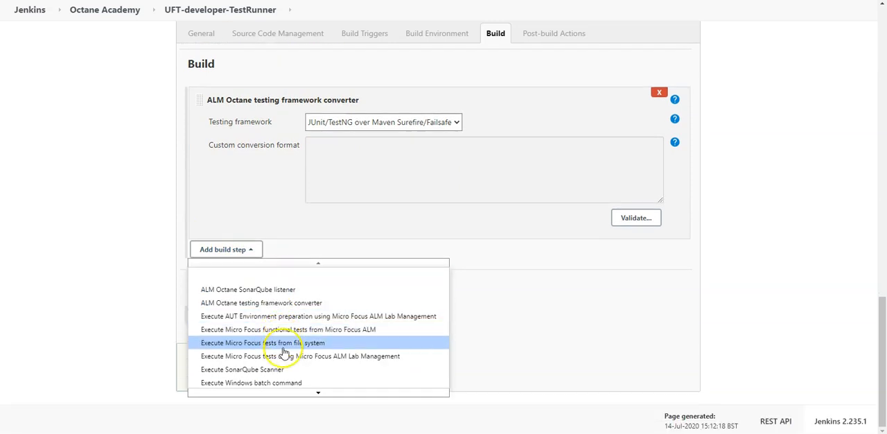
{"action": "mouse_move", "coordinate": [307, 392]}
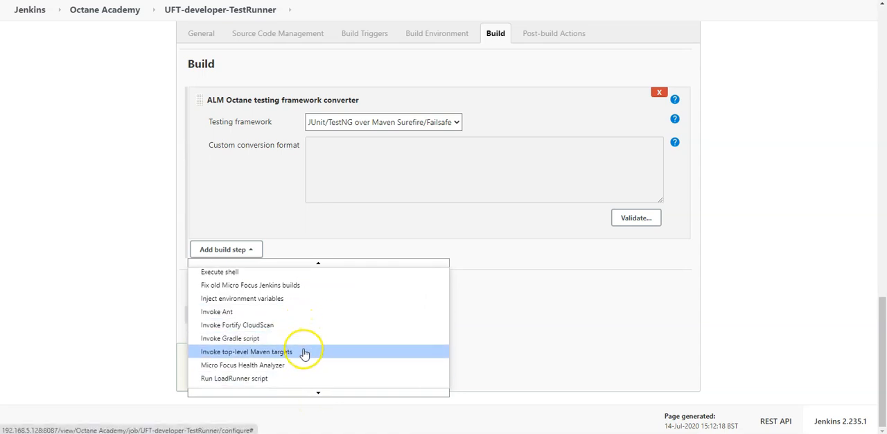
{"action": "left_click", "coordinate": [302, 351]}
{"action": "left_click", "coordinate": [388, 278]}
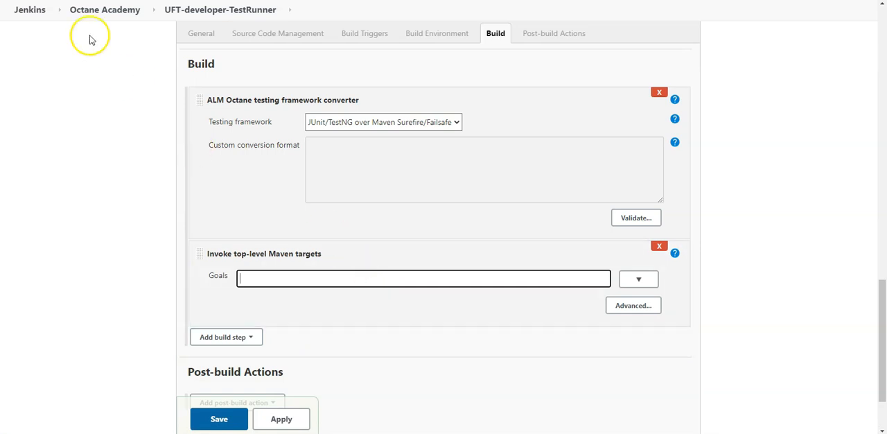
{"action": "left_click", "coordinate": [296, 277]}
{"action": "type", "text": "-Dtest=%testsToRunConverted% test -Dmaven.test.failure.ignore=true"}
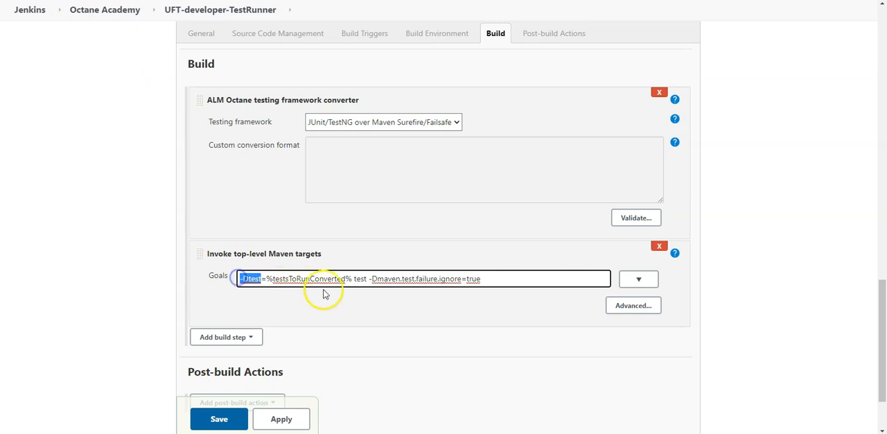
Examine the parts of the Maven goals string and how testsToRunConverted relates to the framework converter and the testsToRun parameter.
{"action": "mouse_move", "coordinate": [353, 281]}
{"action": "left_mouse_down"}
{"action": "mouse_move", "coordinate": [281, 279]}
{"action": "mouse_move", "coordinate": [345, 280]}
{"action": "left_mouse_up"}
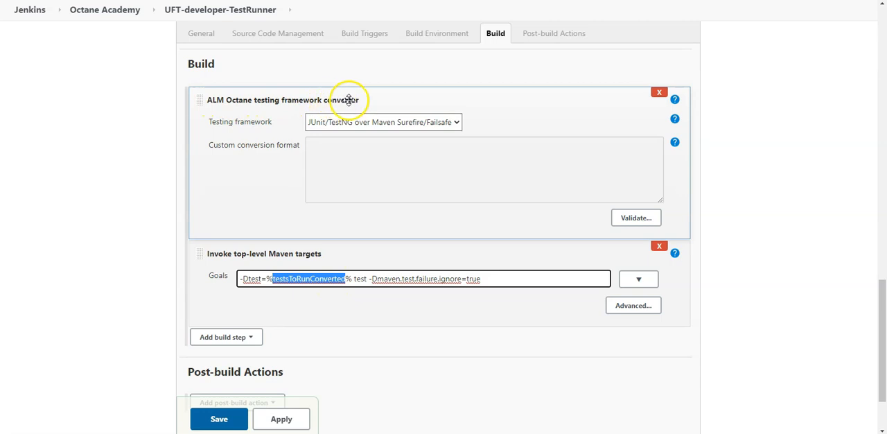
{"action": "scroll", "coordinate": [390, 150], "scroll_direction": "up", "scroll_amount": 4}
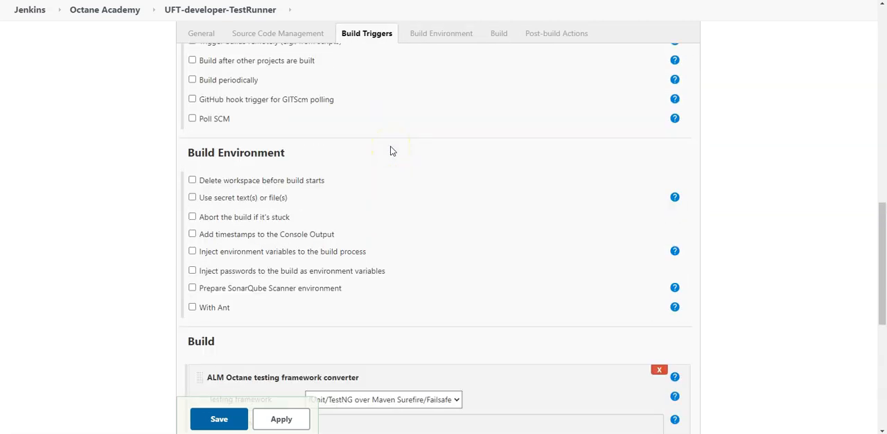
{"action": "scroll", "coordinate": [390, 150], "scroll_direction": "up", "scroll_amount": 8}
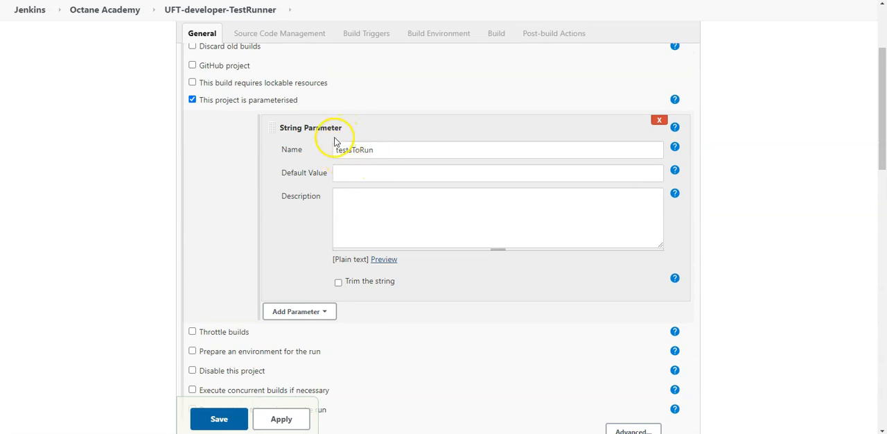
{"action": "scroll", "coordinate": [365, 196], "scroll_direction": "down", "scroll_amount": 12}
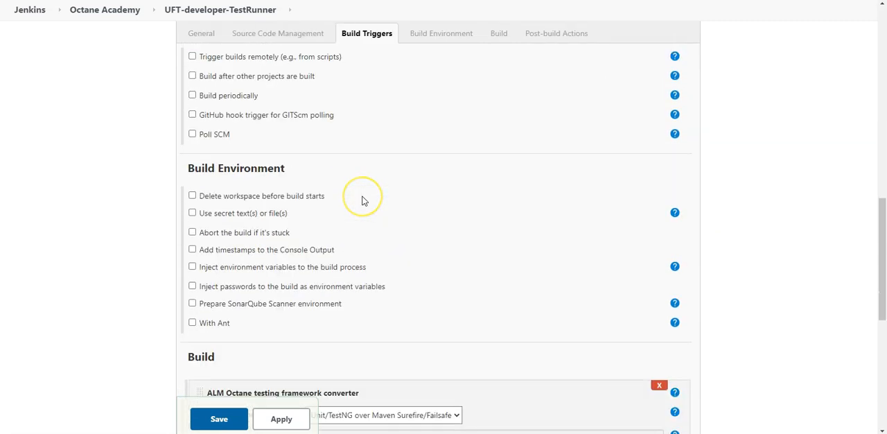
{"action": "scroll", "coordinate": [362, 200], "scroll_direction": "down", "scroll_amount": 1}
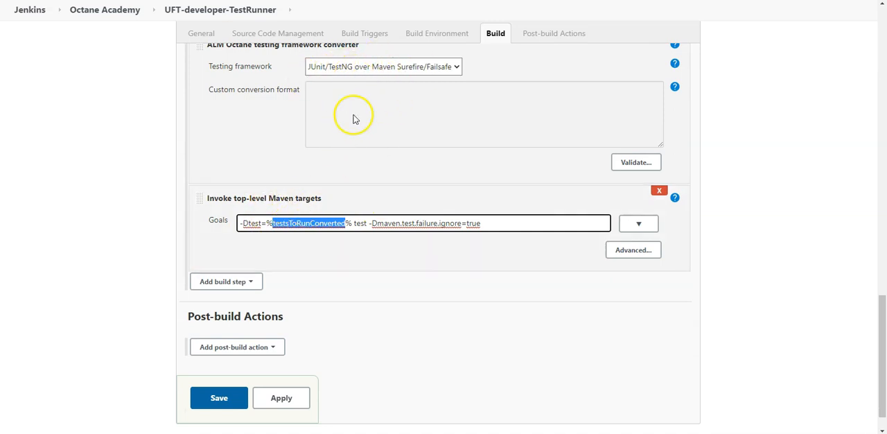
{"action": "left_click", "coordinate": [354, 223]}
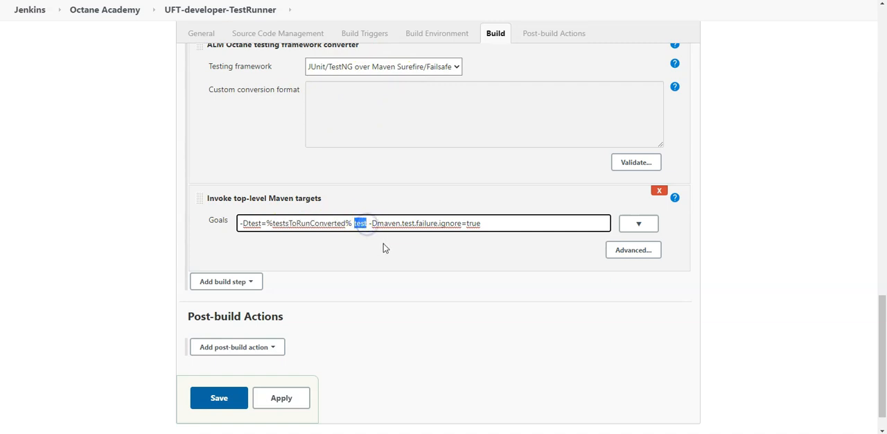
{"action": "left_click_drag", "start_coordinate": [372, 223], "coordinate": [419, 222]}
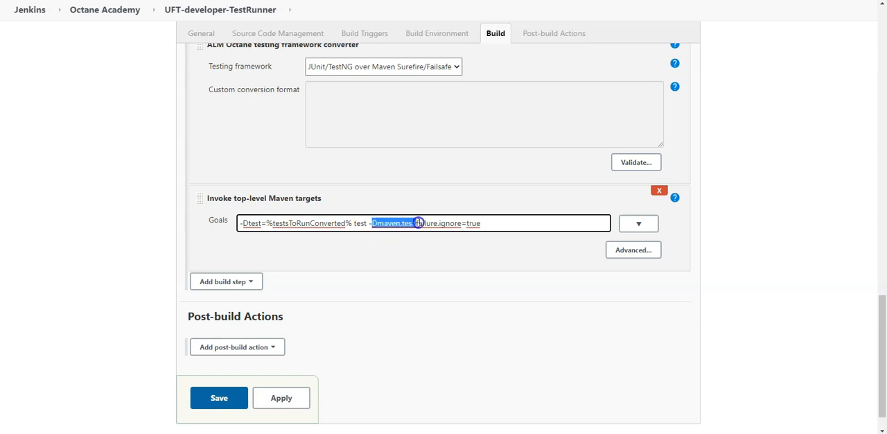
{"action": "left_click", "coordinate": [479, 223]}
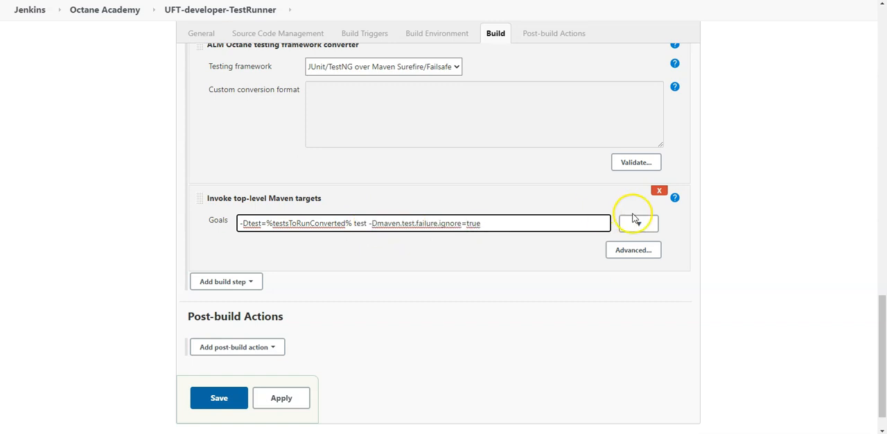
Copy the full path of the uftdeveloper project's pom.xml from IntelliJ IDEA and set it as the Jenkins Maven step's POM.
{"action": "left_click", "coordinate": [632, 249]}
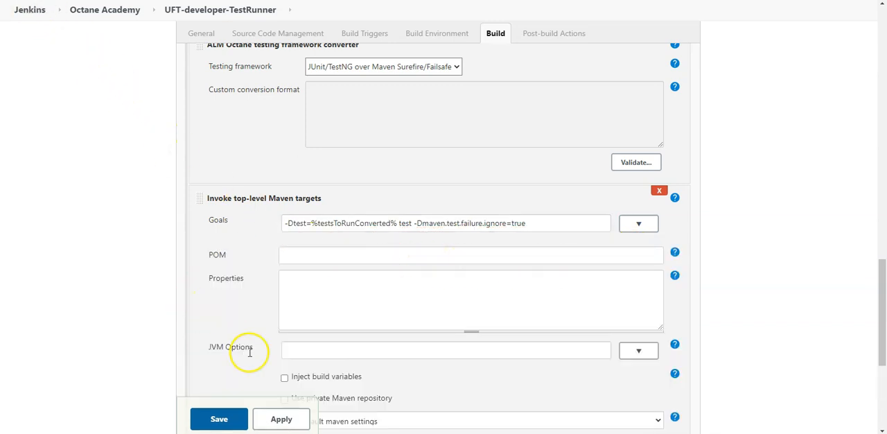
{"action": "key", "text": "alt+Tab"}
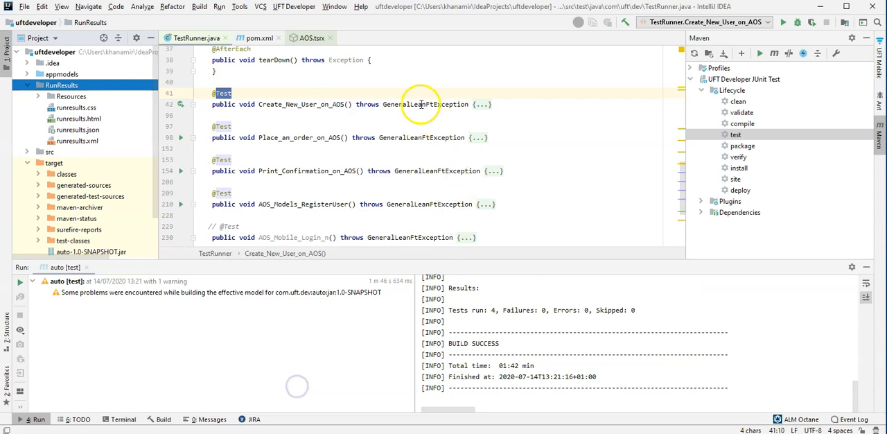
{"action": "left_click", "coordinate": [28, 85]}
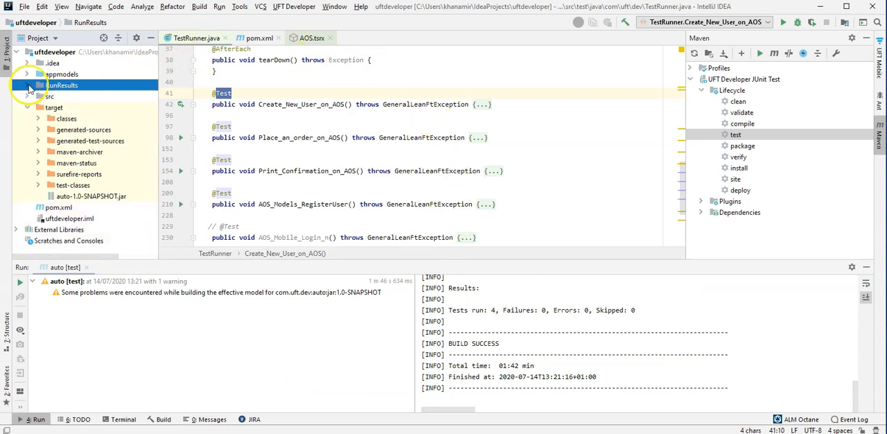
{"action": "left_click", "coordinate": [27, 108]}
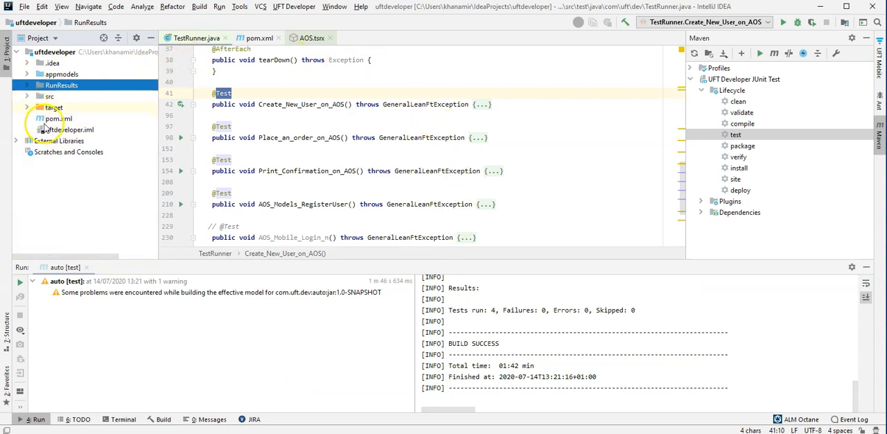
{"action": "left_click", "coordinate": [52, 119]}
{"action": "right_click", "coordinate": [55, 120]}
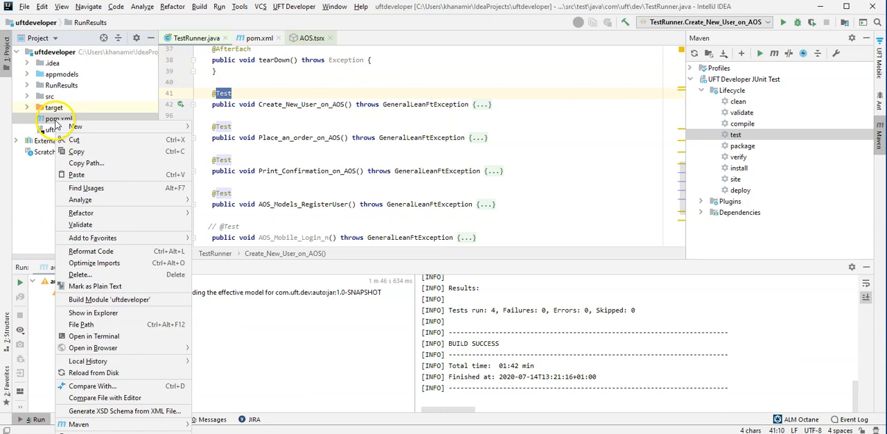
{"action": "left_click", "coordinate": [96, 164]}
{"action": "left_click", "coordinate": [147, 145]}
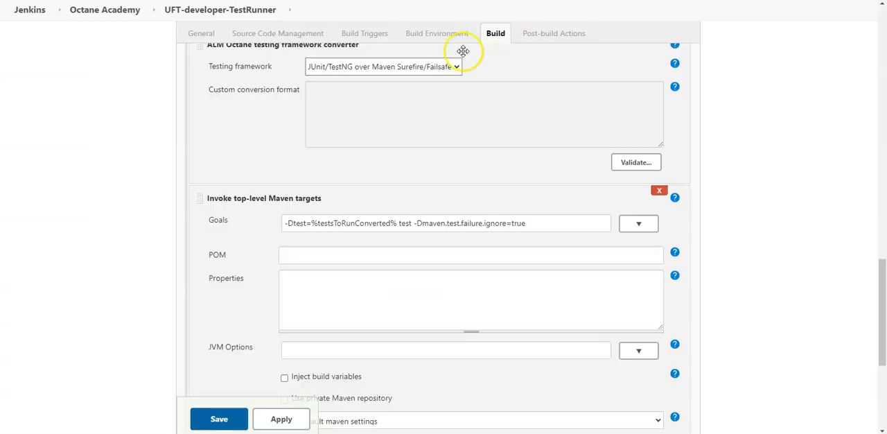
{"action": "left_click", "coordinate": [332, 255]}
{"action": "key", "text": "ctrl+v"}
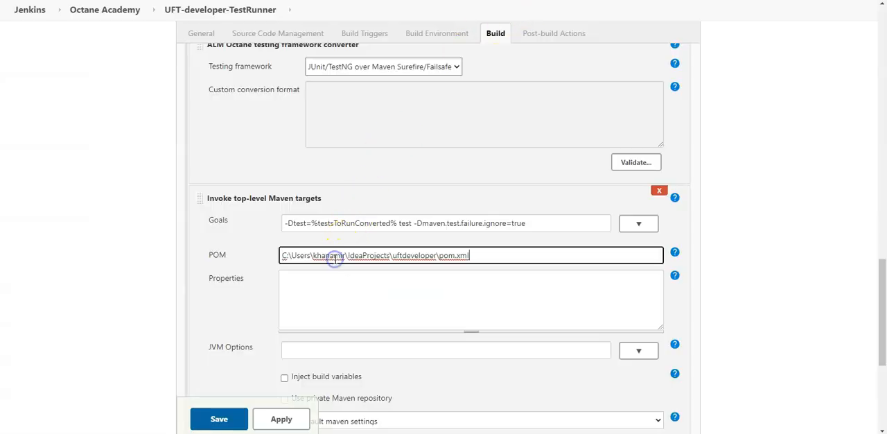
Add an Execute Windows batch command build step below the Maven step.
{"action": "scroll", "coordinate": [352, 337], "scroll_direction": "down", "scroll_amount": 3}
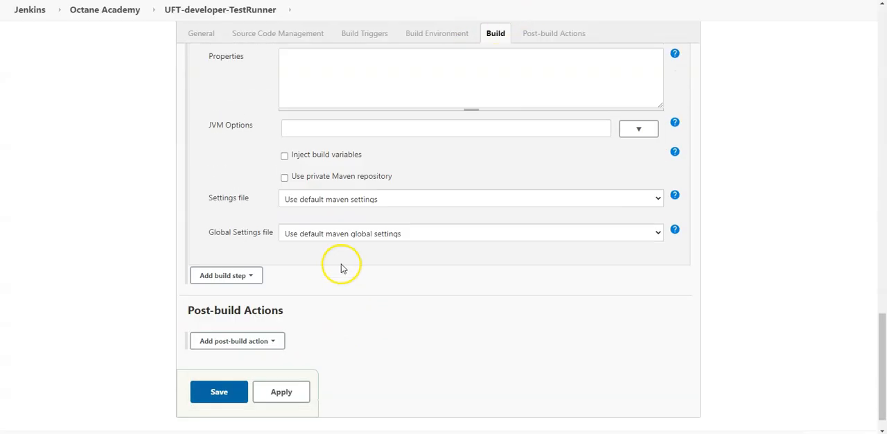
{"action": "scroll", "coordinate": [319, 260], "scroll_direction": "up", "scroll_amount": 3}
{"action": "scroll", "coordinate": [317, 257], "scroll_direction": "down", "scroll_amount": 2}
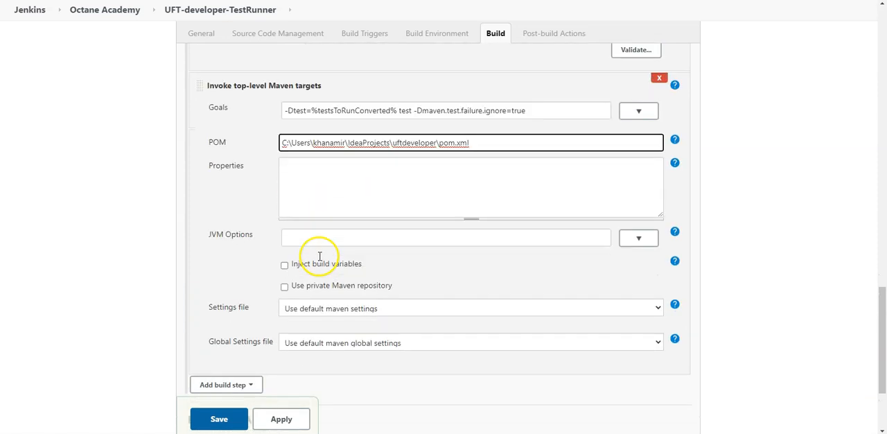
{"action": "left_click", "coordinate": [251, 331]}
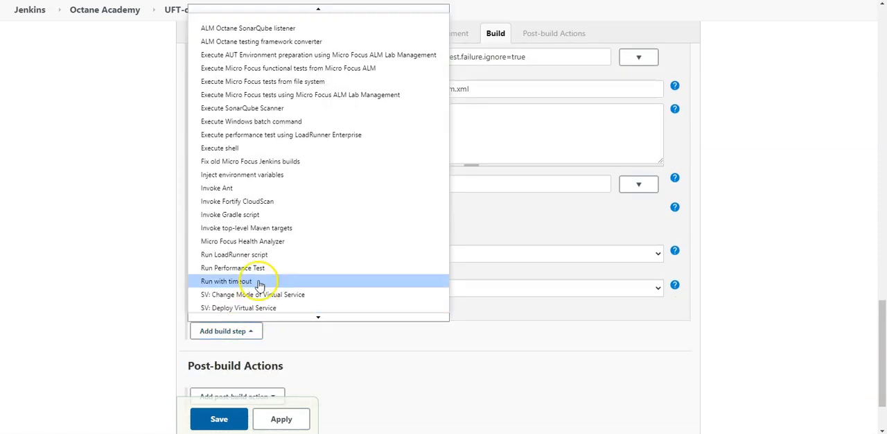
{"action": "left_click", "coordinate": [258, 121]}
{"action": "scroll", "coordinate": [388, 326], "scroll_direction": "down", "scroll_amount": 2}
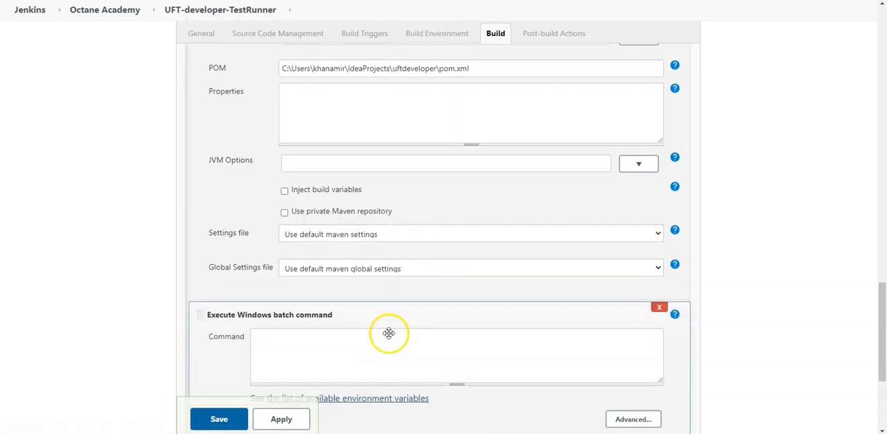
{"action": "left_click", "coordinate": [338, 248]}
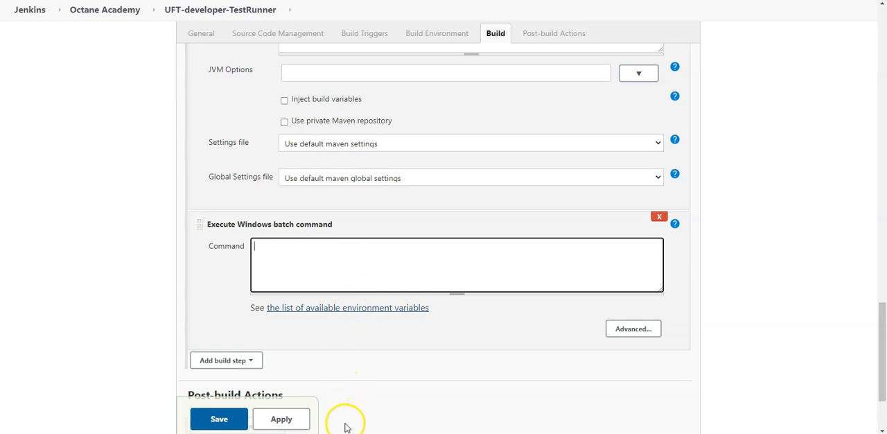
Check target\surefire-reports in IntelliJ IDEA and enter a Jenkins batch command copying TEST-tr.TestRunner.xml from TA\target\surefire-reports to "C:\slave\workspace\UFT-developer-TestRunner".
{"action": "mouse_move", "coordinate": [327, 420]}
{"action": "left_click", "coordinate": [305, 385]}
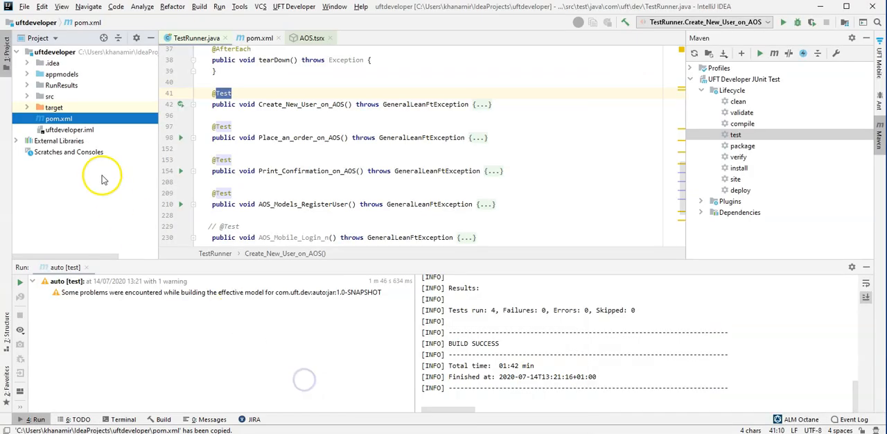
{"action": "left_click", "coordinate": [27, 108]}
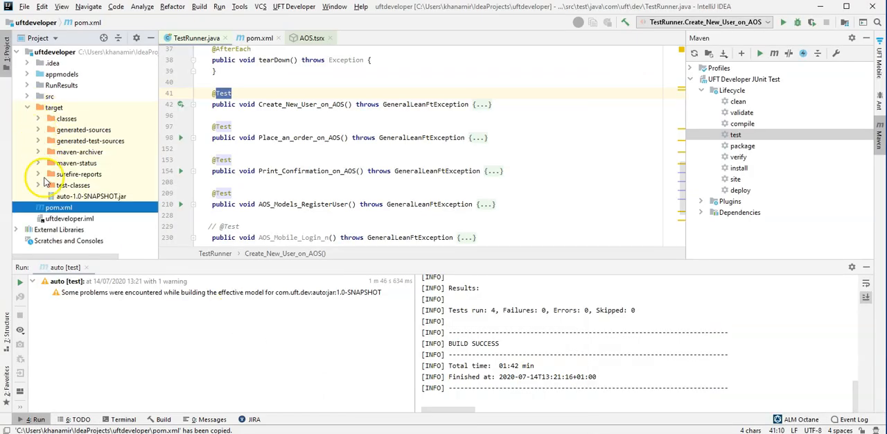
{"action": "left_click", "coordinate": [43, 173]}
{"action": "left_click", "coordinate": [38, 174]}
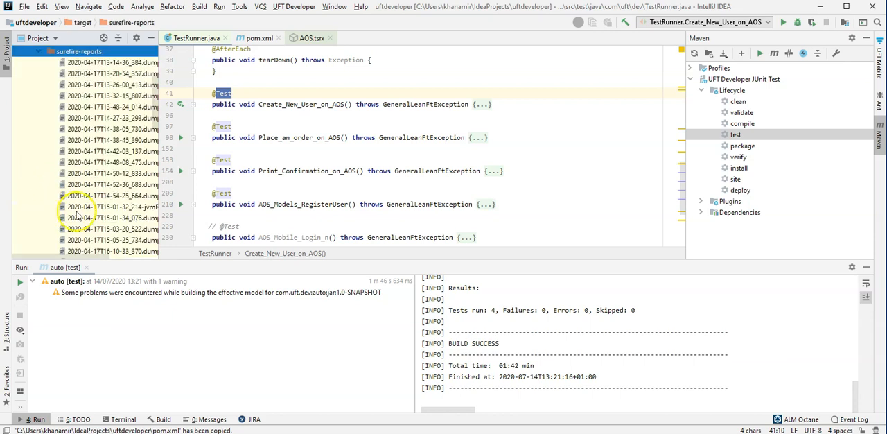
{"action": "scroll", "coordinate": [78, 217], "scroll_direction": "down", "scroll_amount": 6}
{"action": "left_click", "coordinate": [148, 181]}
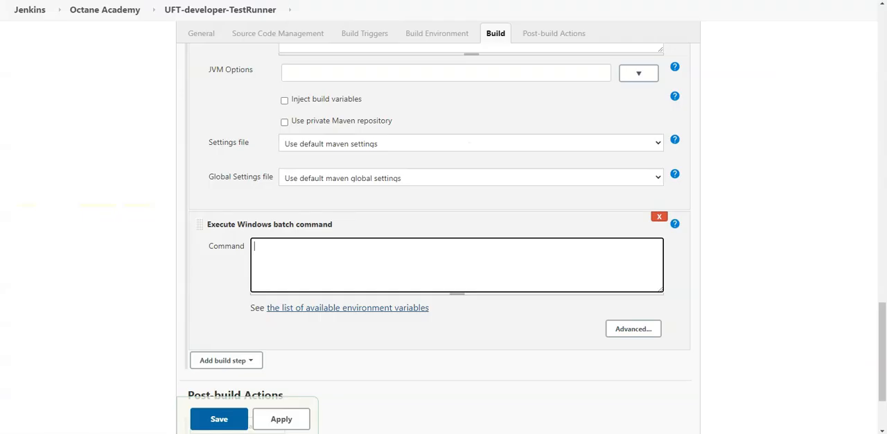
{"action": "key", "text": "ctrl+v"}
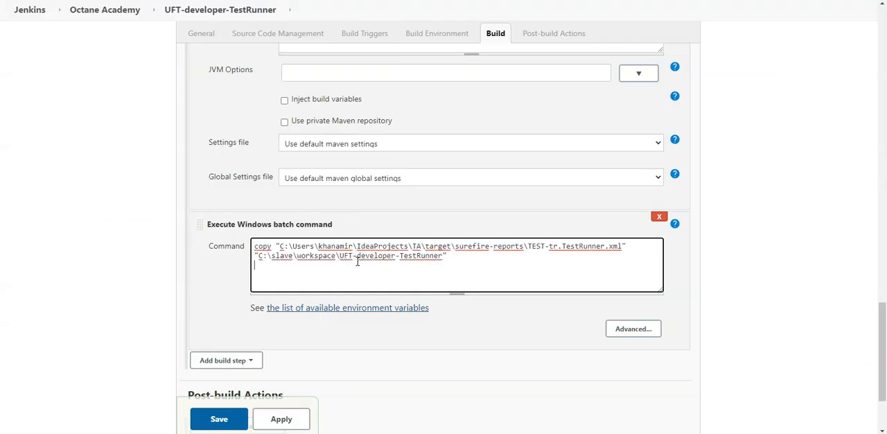
Add a second Execute Windows batch command build step below the first one.
{"action": "key", "text": "Return"}
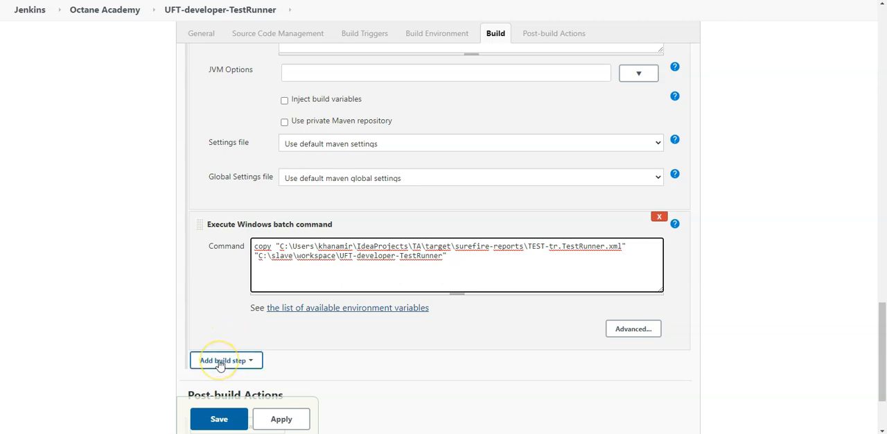
{"action": "left_click", "coordinate": [220, 362]}
{"action": "left_click", "coordinate": [251, 124]}
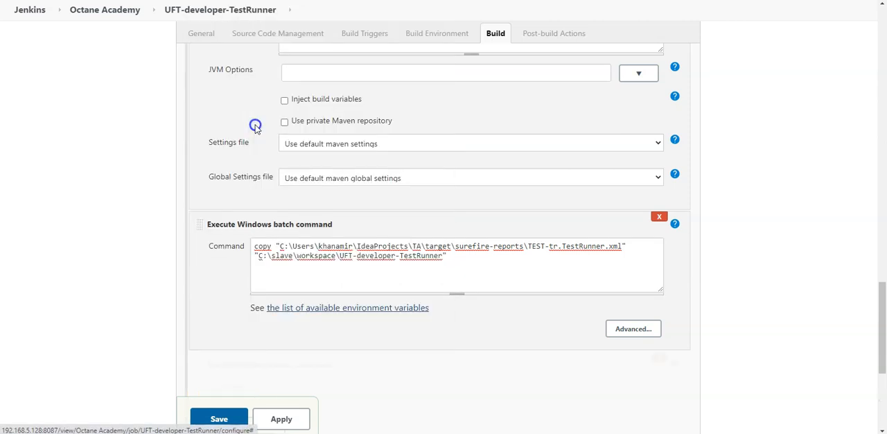
{"action": "scroll", "coordinate": [449, 303], "scroll_direction": "down", "scroll_amount": 3}
{"action": "left_click", "coordinate": [295, 176]}
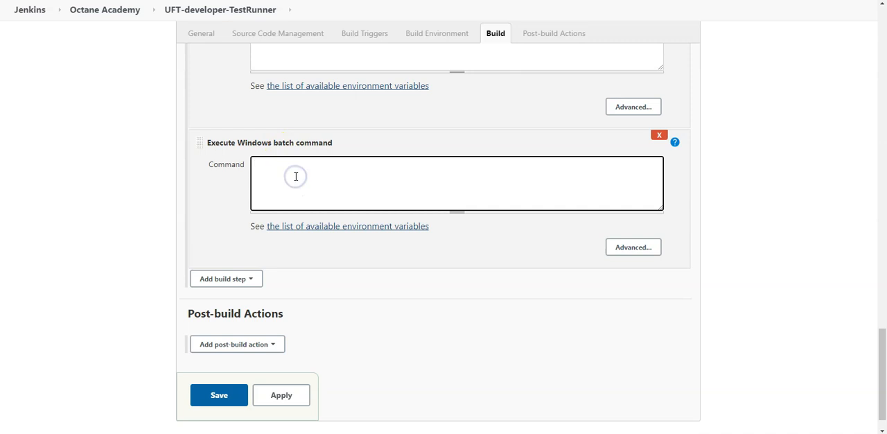
Check uftdeveloper's RunResults folder in IntelliJ IDEA and enter a Jenkins batch command copying RunResults\runresults.html to "C:\slave\workspace\UFT-developer-testing-project".
{"action": "left_click", "coordinate": [288, 373]}
{"action": "left_click", "coordinate": [238, 390]}
{"action": "scroll", "coordinate": [87, 164], "scroll_direction": "up", "scroll_amount": 3}
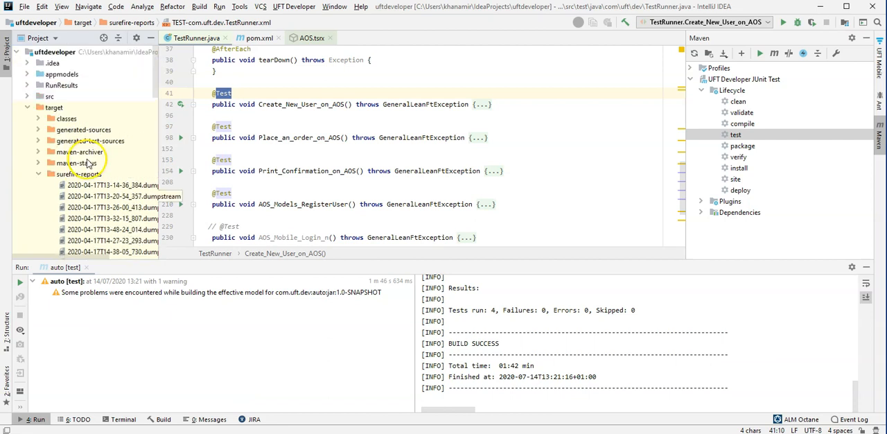
{"action": "left_click", "coordinate": [28, 107]}
{"action": "left_click", "coordinate": [28, 85]}
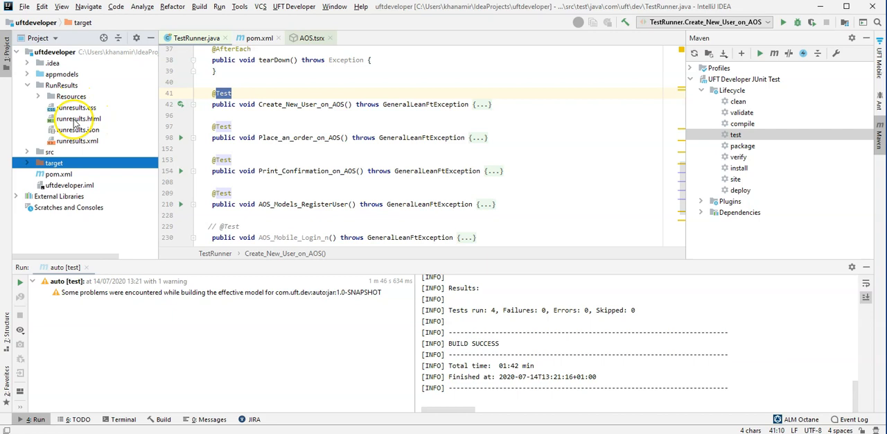
{"action": "left_click", "coordinate": [70, 119]}
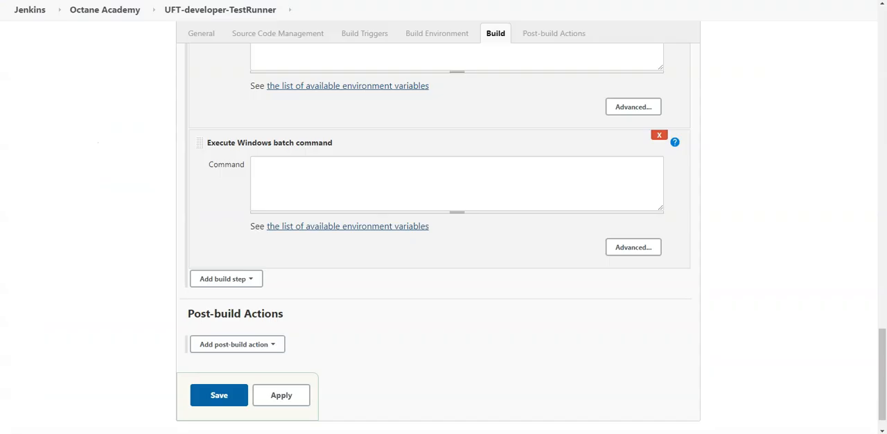
{"action": "left_click", "coordinate": [352, 182]}
{"action": "type", "text": "copy \"C:\\Users\\khanami\\IdeaProjects\\uftdeveloper\\RunResults\\runresults.html\" \"C:\\slave\\workspace\\UFT-developer-testing-project\""}
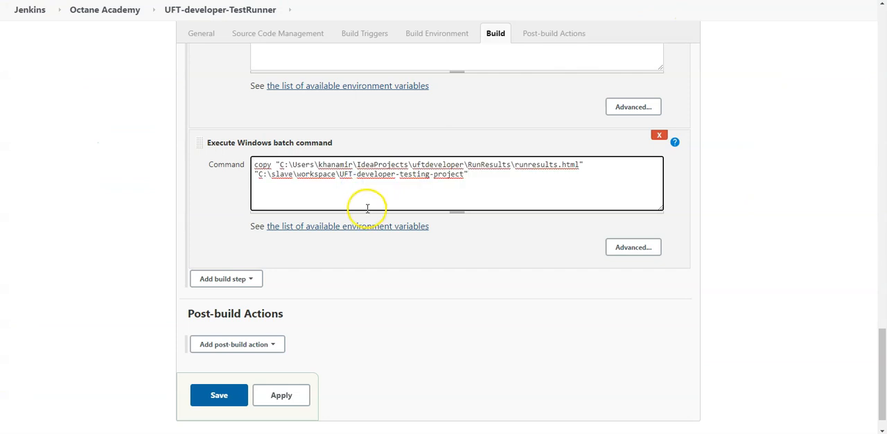
Review both copy commands and add an Archive the artifacts post-build action with **/**.html as the files to archive.
{"action": "scroll", "coordinate": [481, 189], "scroll_direction": "up", "scroll_amount": 2}
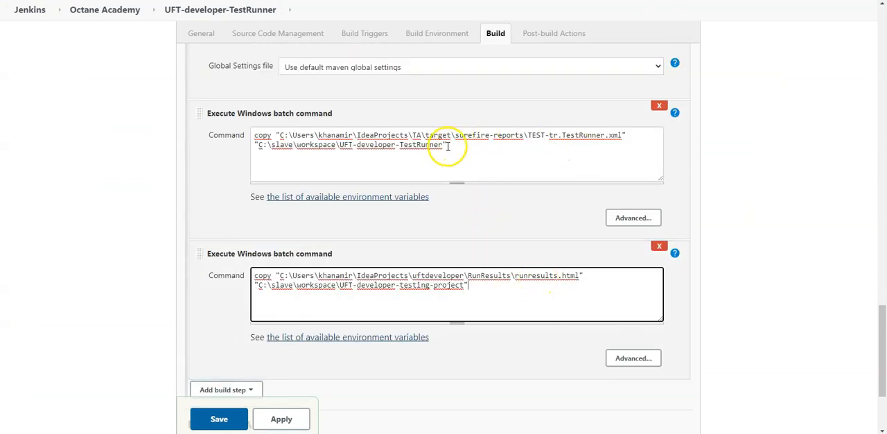
{"action": "left_click", "coordinate": [340, 144]}
{"action": "left_click_drag", "start_coordinate": [341, 145], "coordinate": [444, 146]}
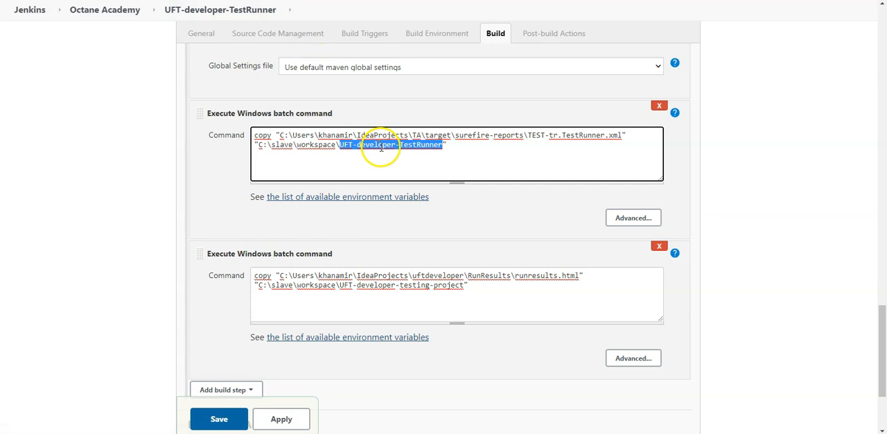
{"action": "double_click", "coordinate": [558, 275]}
{"action": "scroll", "coordinate": [554, 298], "scroll_direction": "down", "scroll_amount": 3}
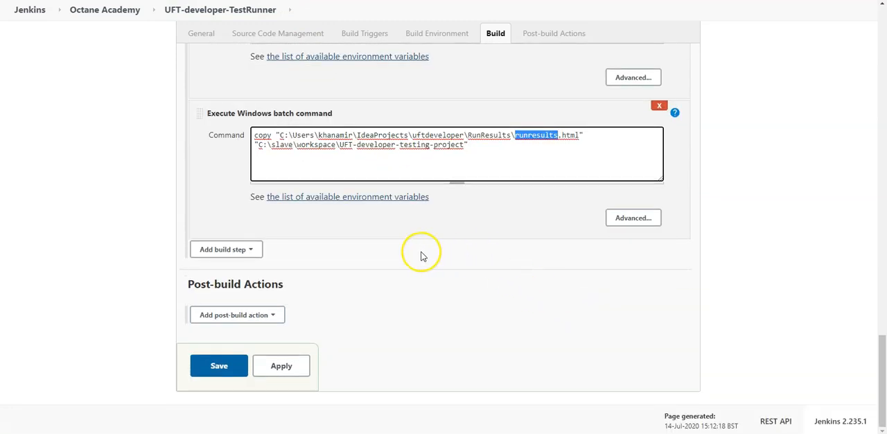
{"action": "left_click", "coordinate": [240, 315]}
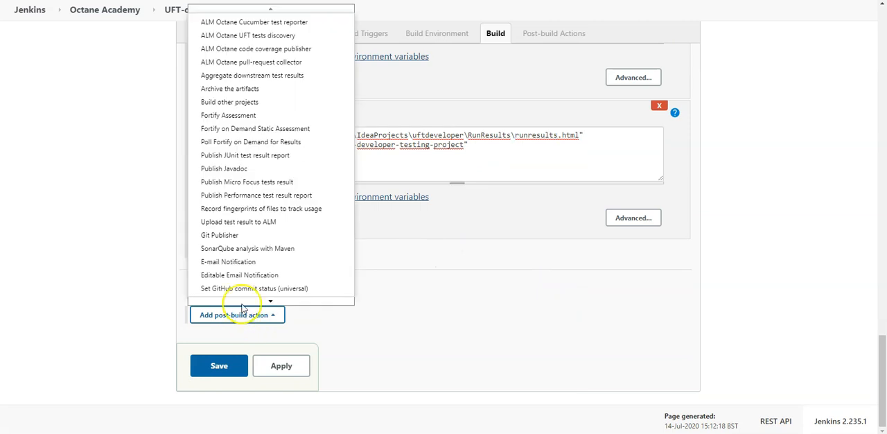
{"action": "left_click", "coordinate": [262, 81]}
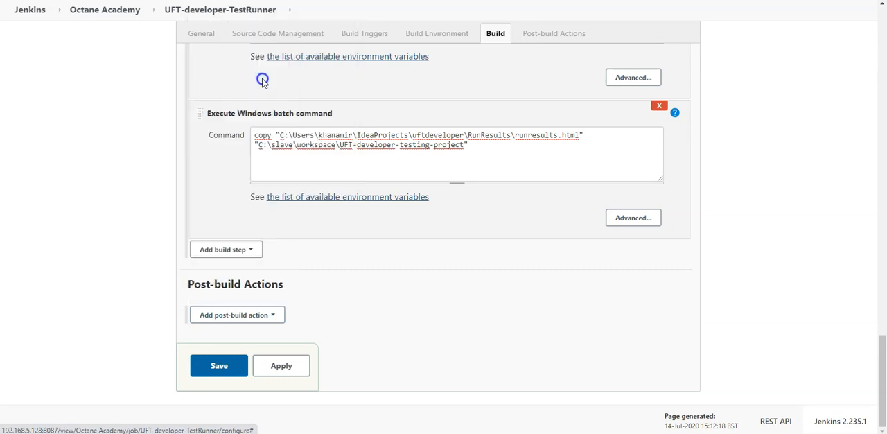
{"action": "left_click", "coordinate": [310, 343]}
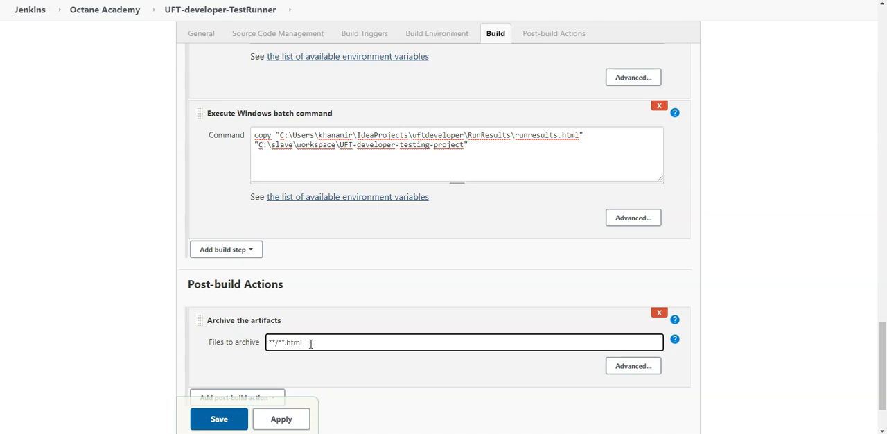
Add a Publish JUnit test result report post-build action with **/**.xml as the test report XMLs.
{"action": "scroll", "coordinate": [298, 326], "scroll_direction": "down", "scroll_amount": 2}
{"action": "left_click", "coordinate": [260, 316]}
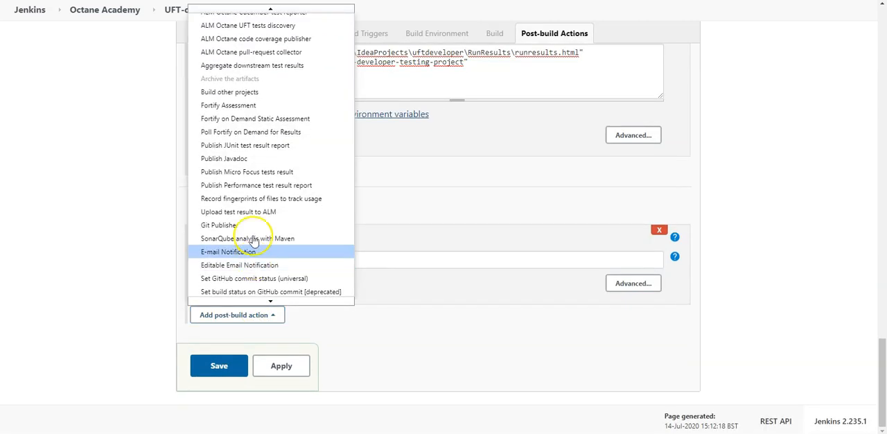
{"action": "left_click", "coordinate": [254, 145]}
{"action": "left_click", "coordinate": [357, 340]}
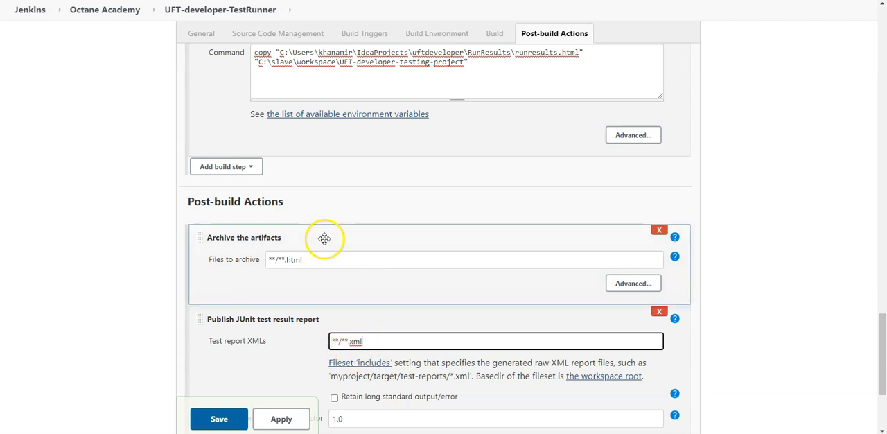
Check the TEST-tr.TestRunner.xml and runresults.html file names in the batch commands against the post-build actions and save the job.
{"action": "scroll", "coordinate": [423, 223], "scroll_direction": "up", "scroll_amount": 3}
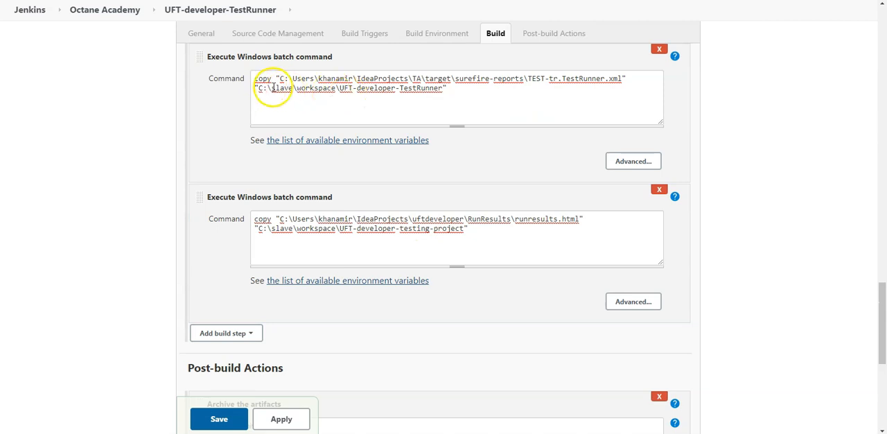
{"action": "left_click_drag", "start_coordinate": [528, 78], "coordinate": [616, 78]}
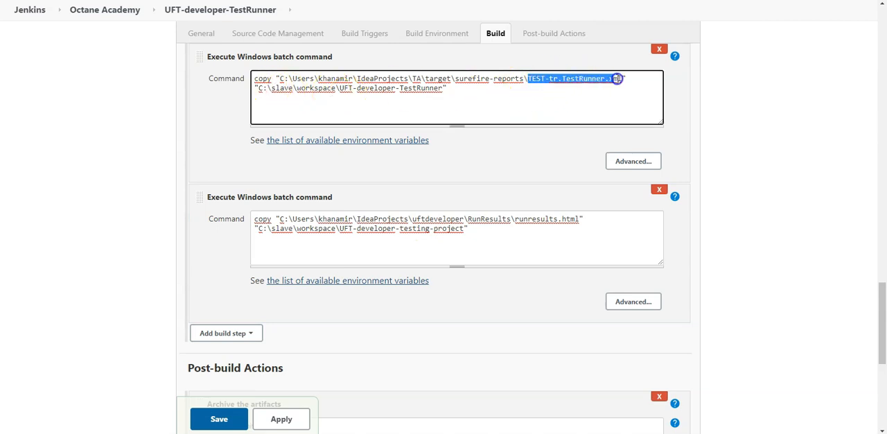
{"action": "left_click_drag", "start_coordinate": [514, 219], "coordinate": [584, 219]}
{"action": "scroll", "coordinate": [747, 208], "scroll_direction": "down", "scroll_amount": 5}
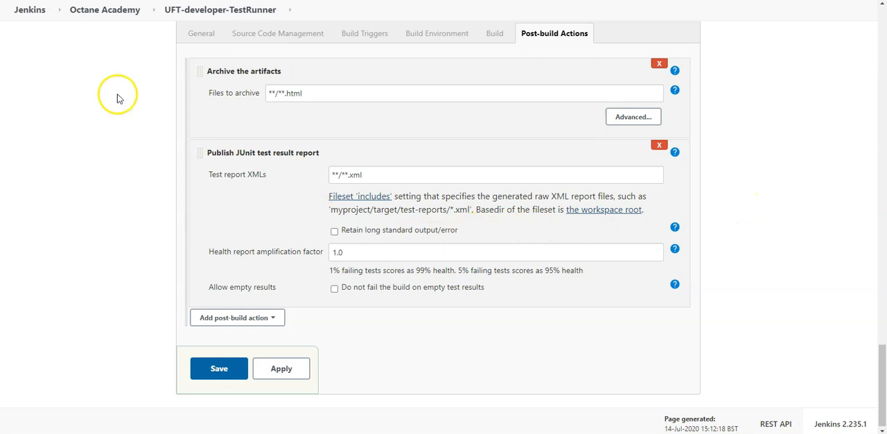
{"action": "left_click", "coordinate": [220, 368]}
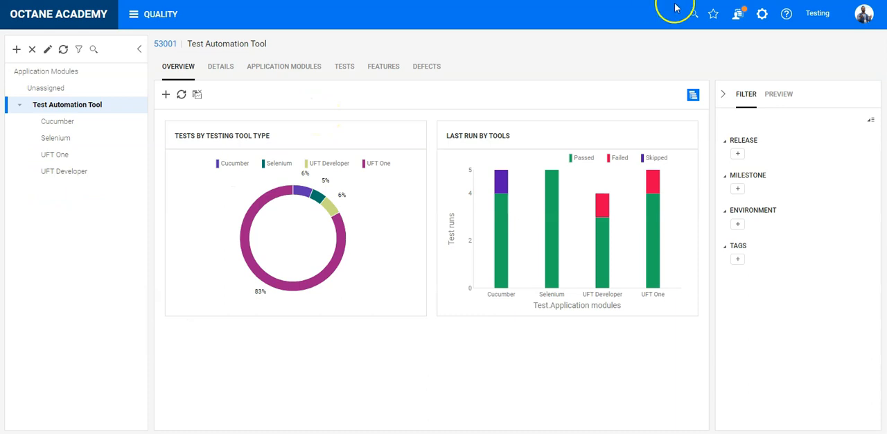
In ALM Octane, open the Testing workspace's DevOps test runner settings and start a new test runner named UFT-Developer.
{"action": "left_click", "coordinate": [762, 15]}
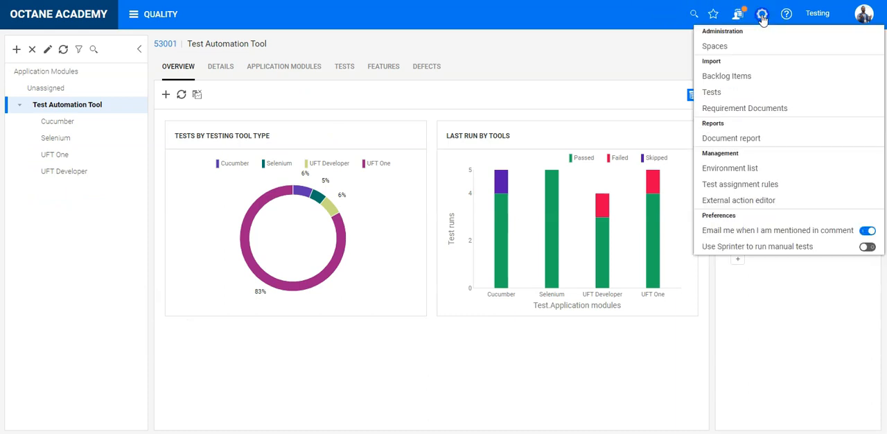
{"action": "left_click", "coordinate": [737, 45]}
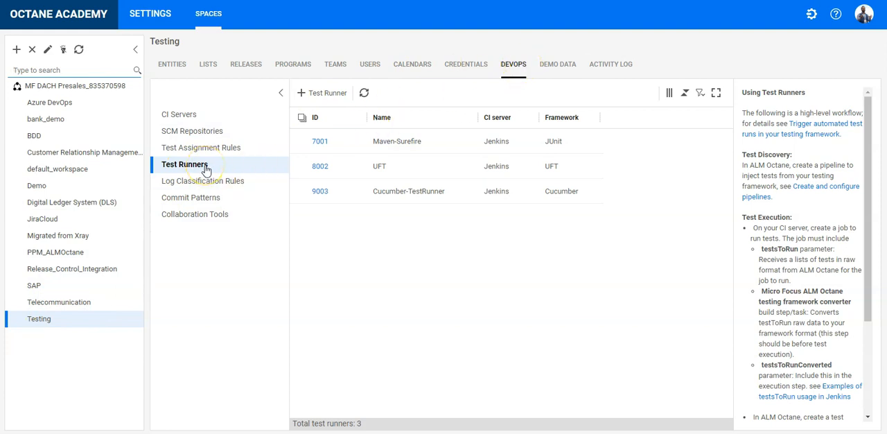
{"action": "left_click", "coordinate": [313, 95]}
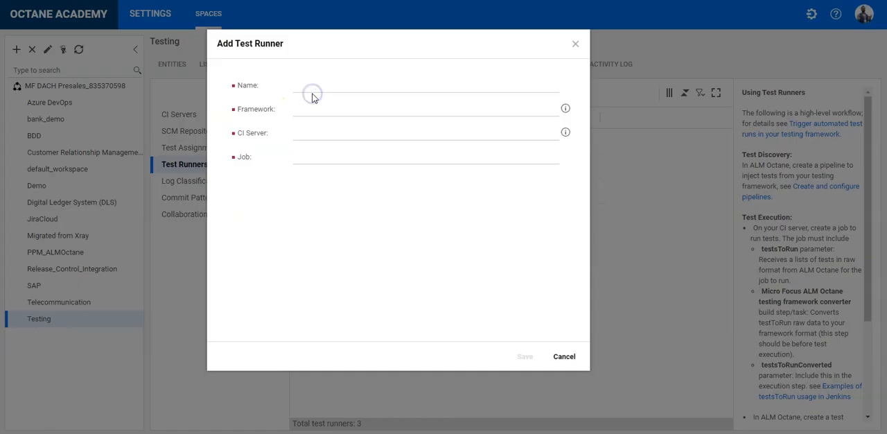
{"action": "left_click", "coordinate": [326, 89]}
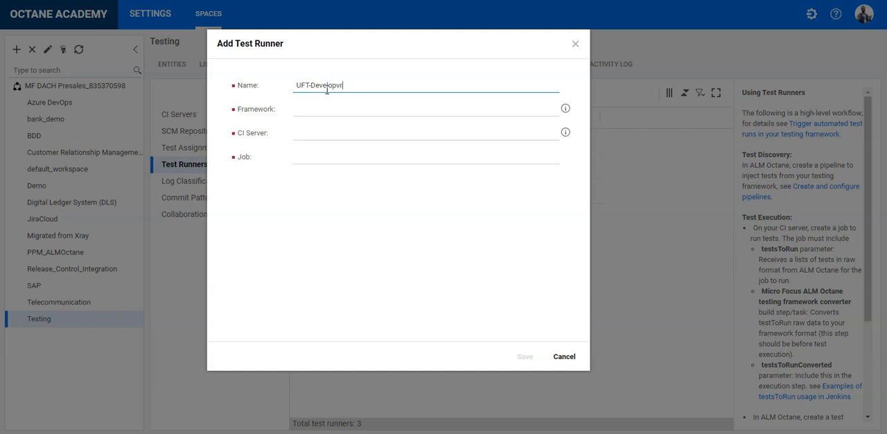
{"action": "key", "text": "Tab"}
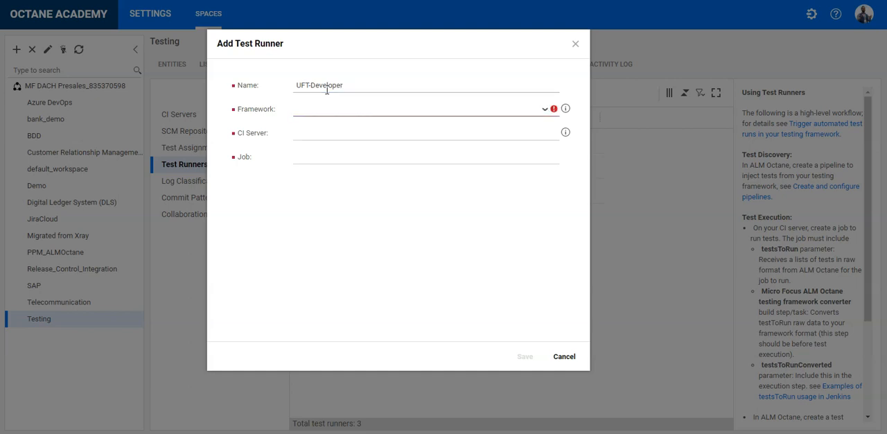
Assign the JUnit framework, Jenkins CI server and UFT-developer-TestRunner job to the new test runner and save it.
{"action": "left_click", "coordinate": [334, 104]}
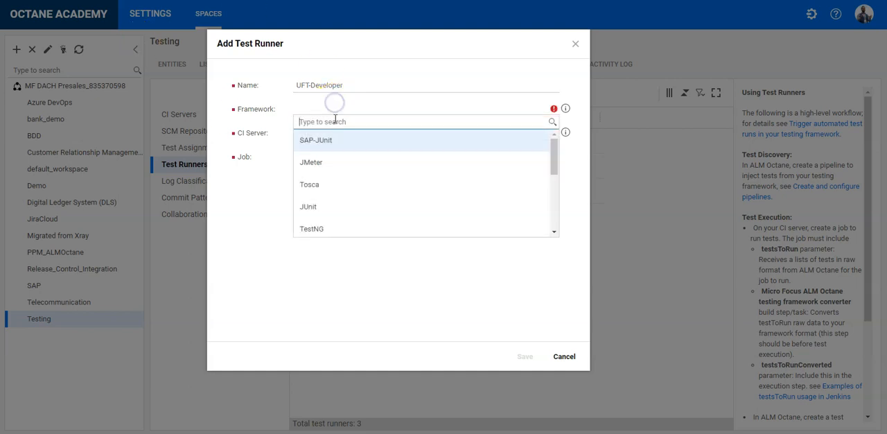
{"action": "left_click", "coordinate": [323, 206]}
{"action": "left_click", "coordinate": [332, 136]}
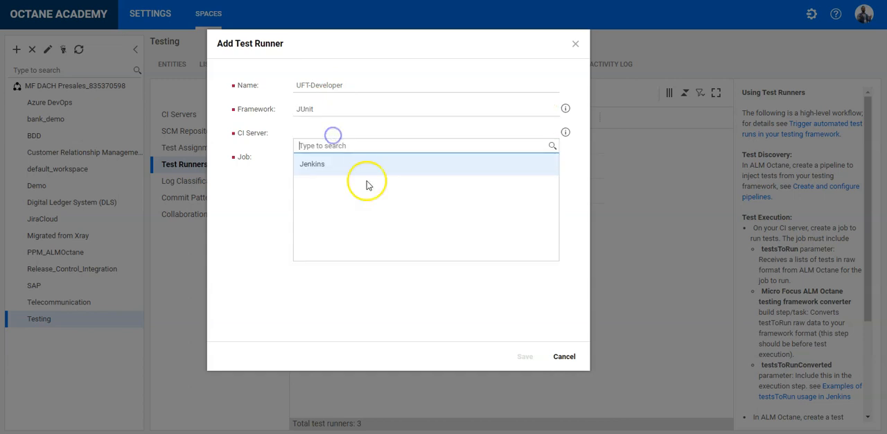
{"action": "left_click", "coordinate": [331, 165]}
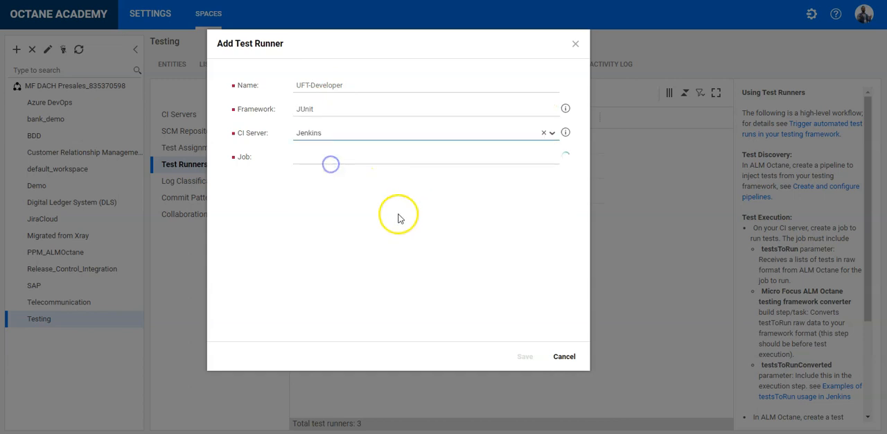
{"action": "left_click", "coordinate": [348, 158]}
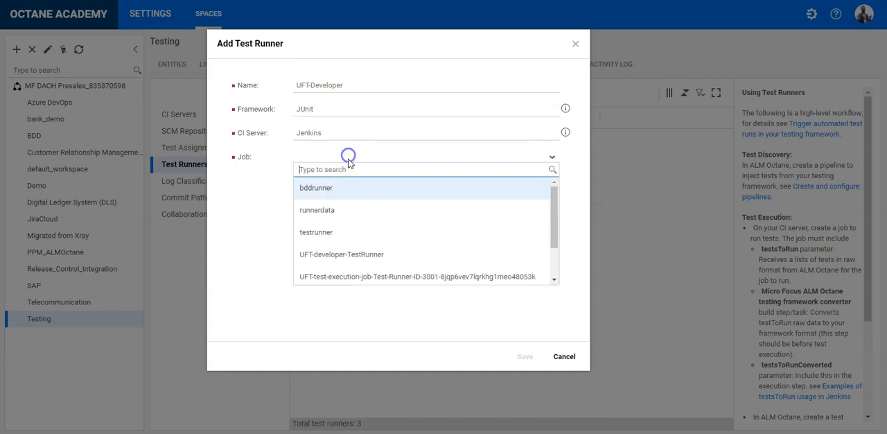
{"action": "left_click", "coordinate": [356, 255]}
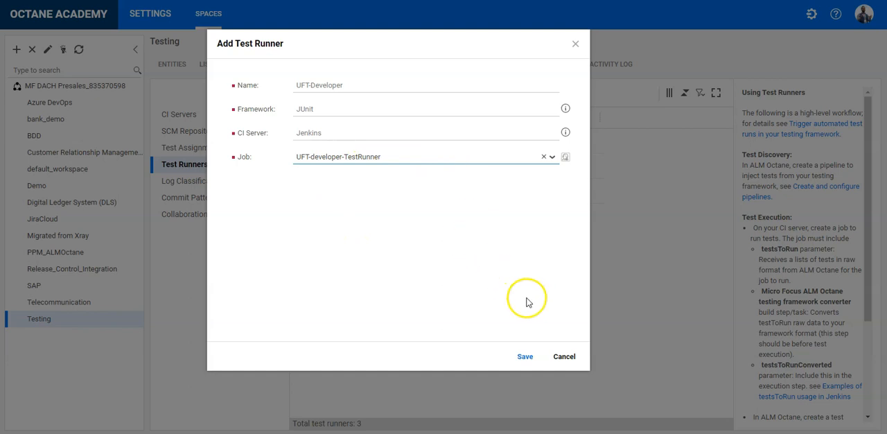
{"action": "left_click", "coordinate": [526, 357]}
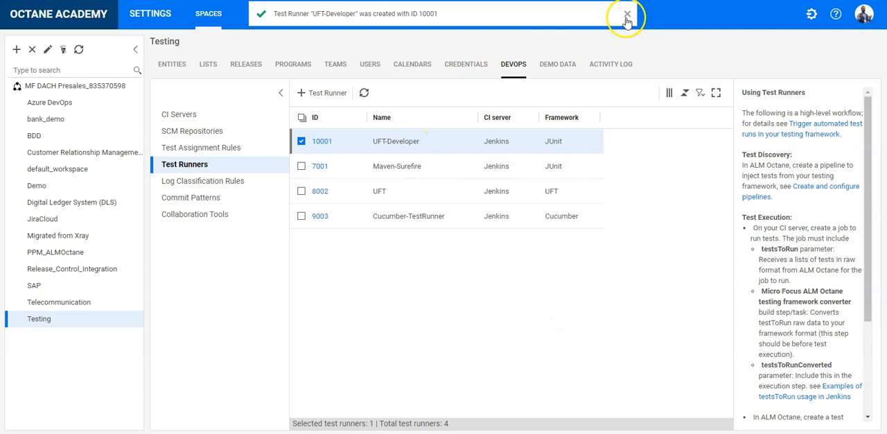
{"action": "left_click", "coordinate": [626, 15]}
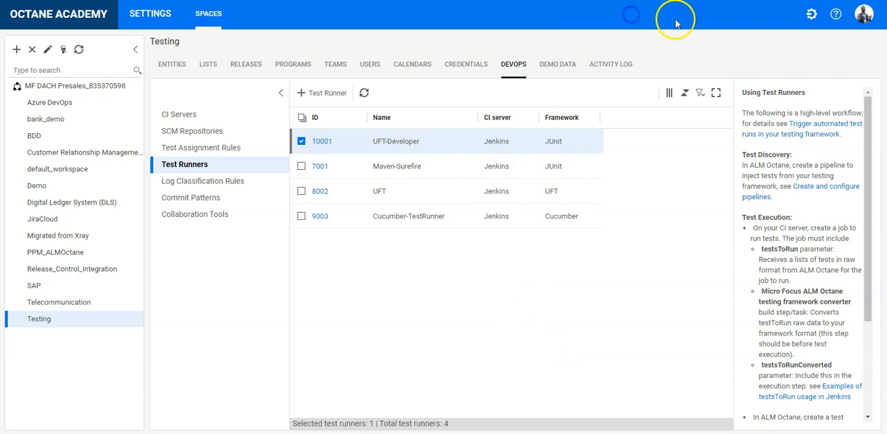
Return to the Quality module and list the tests assigned directly to Test Automation Tool, without those of its submodules.
{"action": "left_click", "coordinate": [812, 18]}
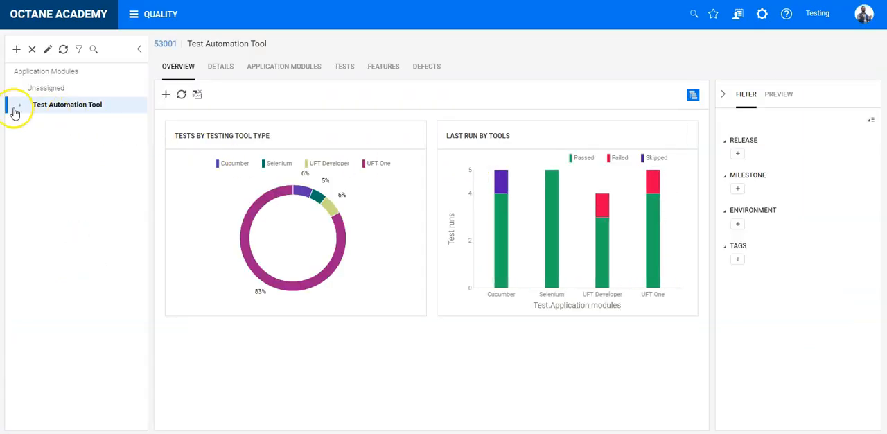
{"action": "left_click", "coordinate": [20, 106]}
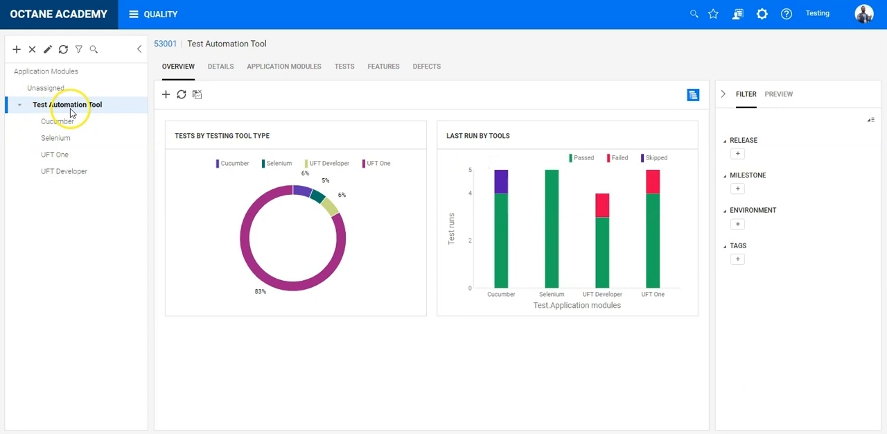
{"action": "left_click", "coordinate": [348, 67]}
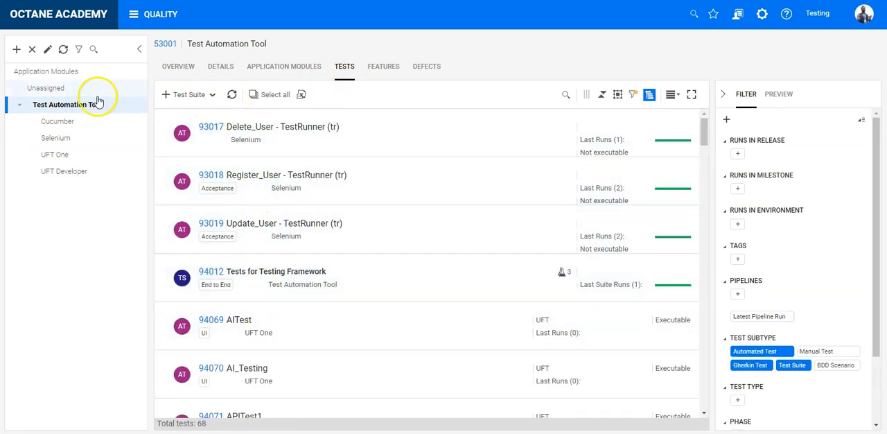
{"action": "left_click", "coordinate": [648, 97]}
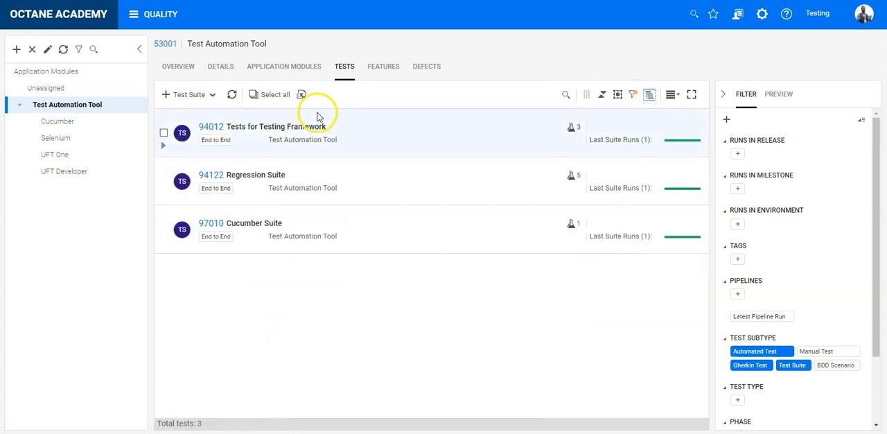
Add a test suite named UFT-Developer Suite to Test Automation Tool and look up the test IDs in the UFT Developer submodule.
{"action": "left_click", "coordinate": [192, 94]}
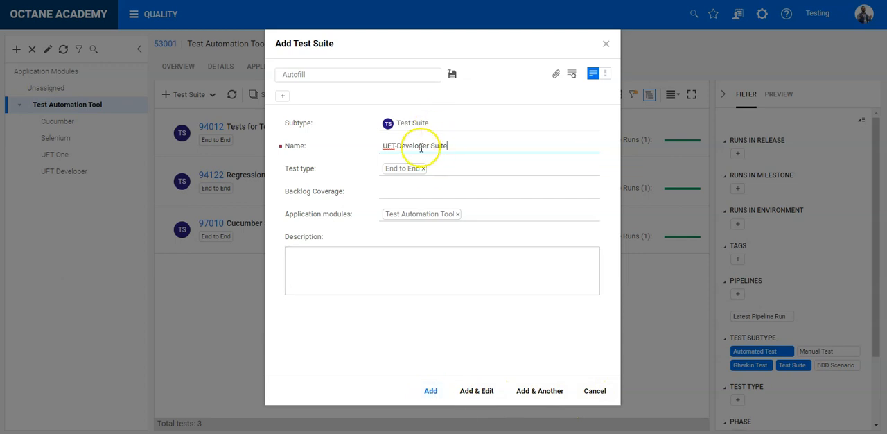
{"action": "left_click", "coordinate": [431, 390]}
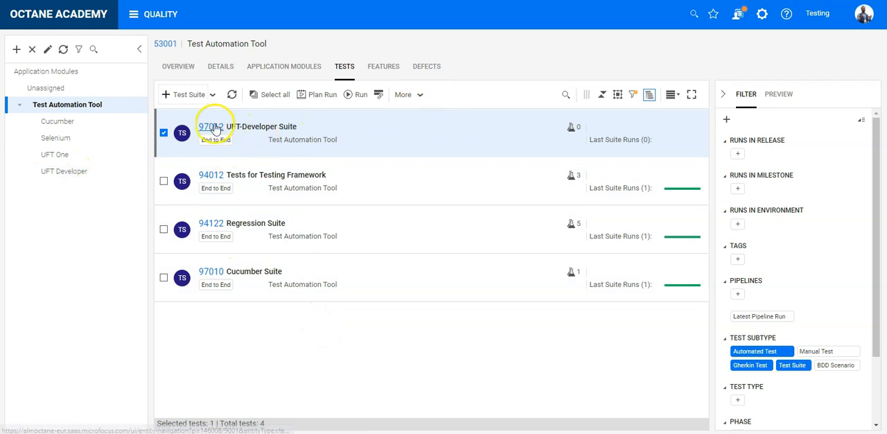
{"action": "left_click", "coordinate": [73, 170]}
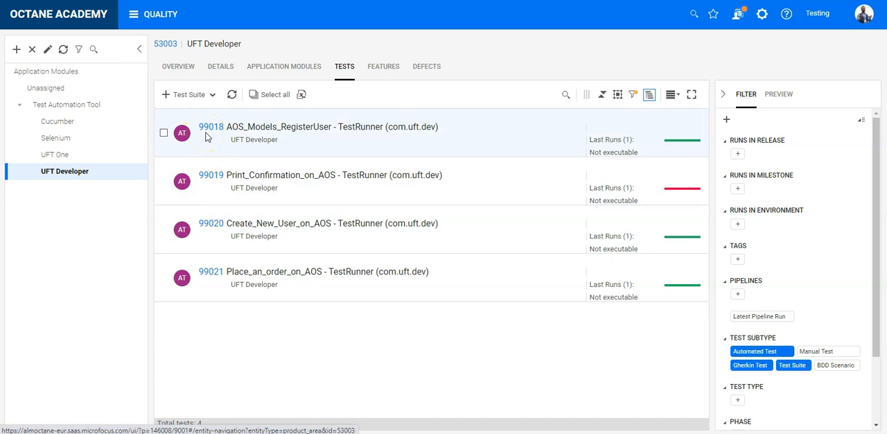
{"action": "left_click", "coordinate": [75, 103]}
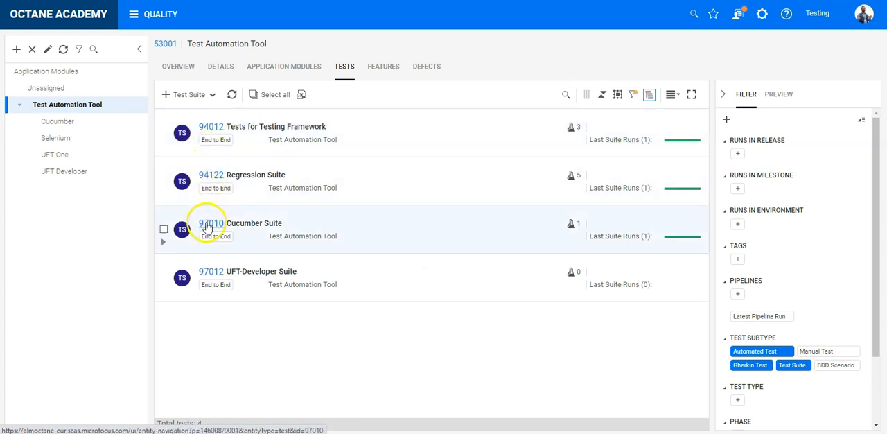
Open UFT-Developer Suite and add the existing tests 99018 and 99019 to its planning.
{"action": "left_click", "coordinate": [206, 272]}
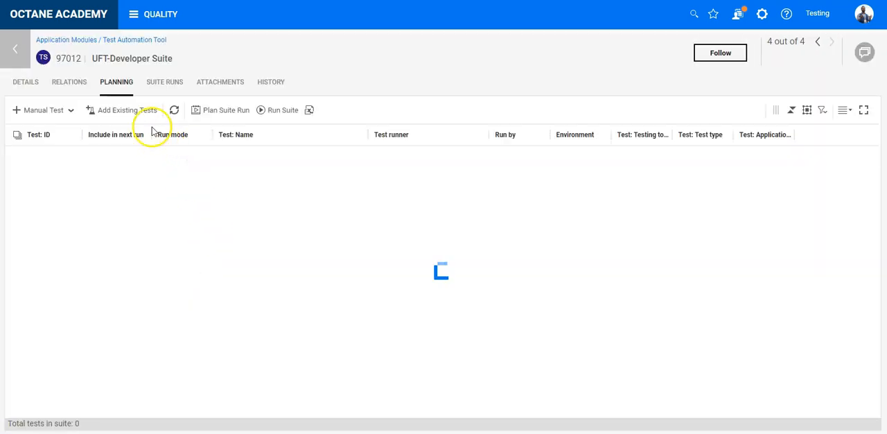
{"action": "left_click", "coordinate": [144, 109]}
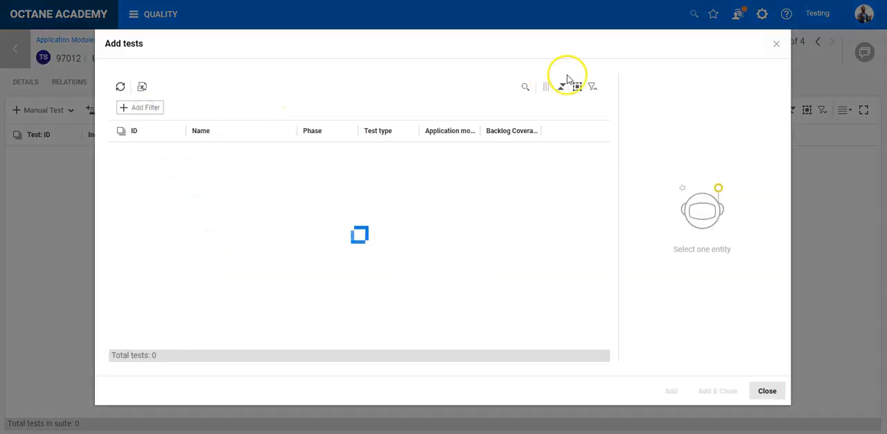
{"action": "left_click", "coordinate": [525, 88]}
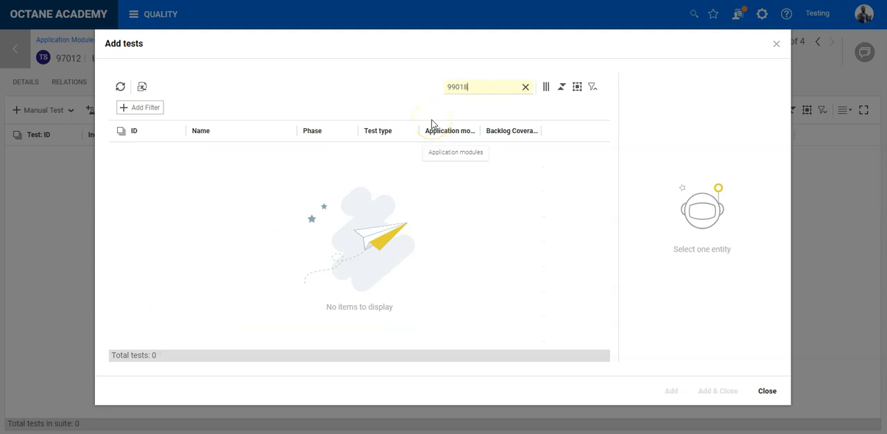
{"action": "type", "text": "99018"}
{"action": "left_click", "coordinate": [168, 156]}
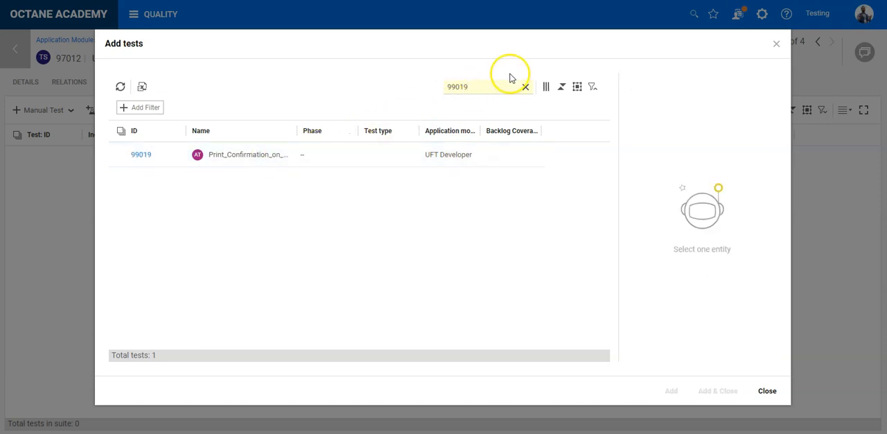
{"action": "left_click", "coordinate": [291, 152]}
{"action": "left_click", "coordinate": [718, 391]}
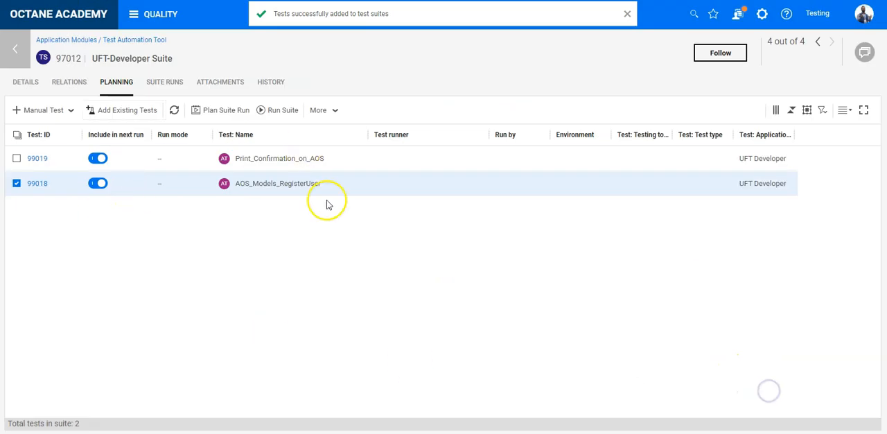
Move AOS_Models_RegisterUser above Print_Confirmation_on_AOS in the suite and assign the UFT-Developer test runner to both tests.
{"action": "left_click", "coordinate": [208, 158]}
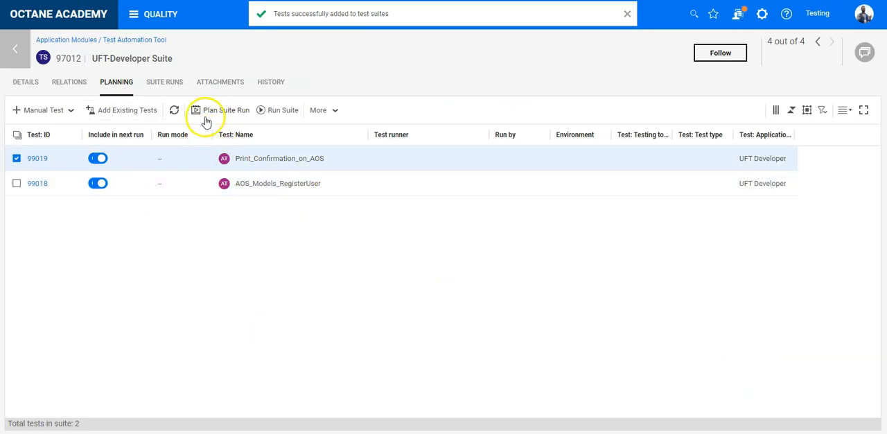
{"action": "left_click_drag", "start_coordinate": [165, 192], "coordinate": [168, 153]}
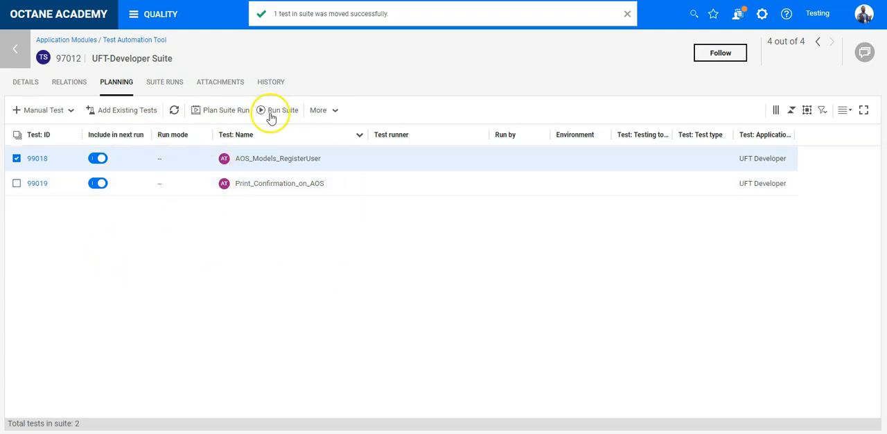
{"action": "left_click", "coordinate": [433, 160]}
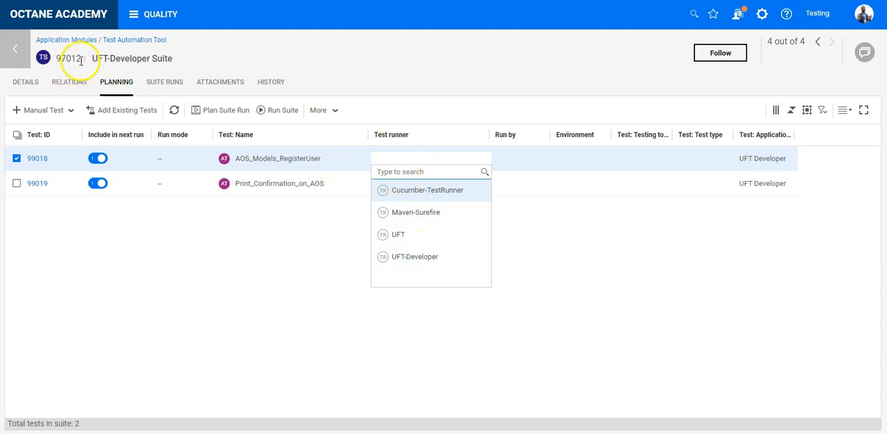
{"action": "left_click", "coordinate": [399, 257]}
{"action": "left_click", "coordinate": [414, 186]}
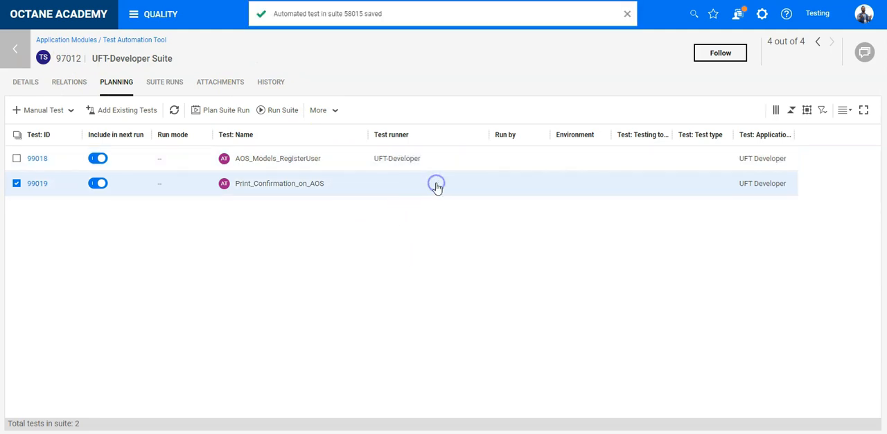
{"action": "left_click", "coordinate": [437, 186]}
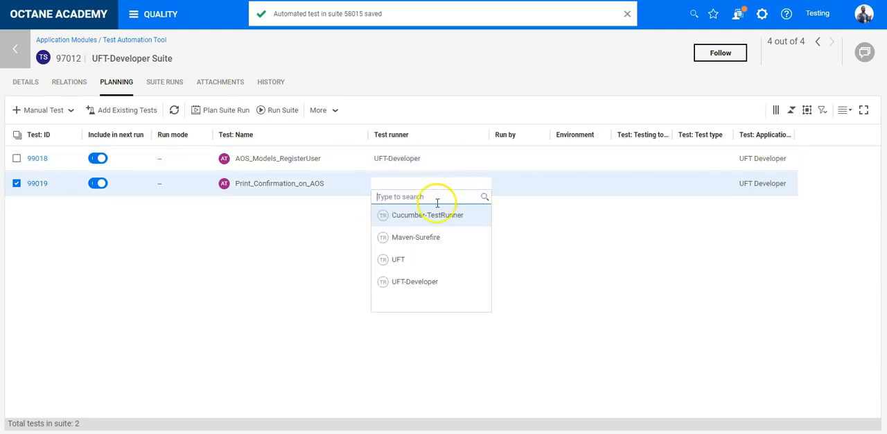
{"action": "left_click", "coordinate": [423, 279]}
{"action": "left_click", "coordinate": [534, 165]}
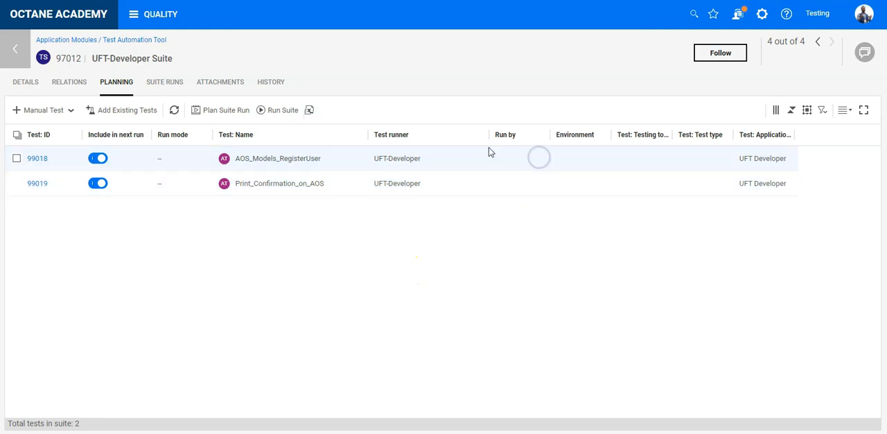
Run UFT-Developer Suite with the default run settings and open its suite run to follow the progress.
{"action": "left_click", "coordinate": [277, 113]}
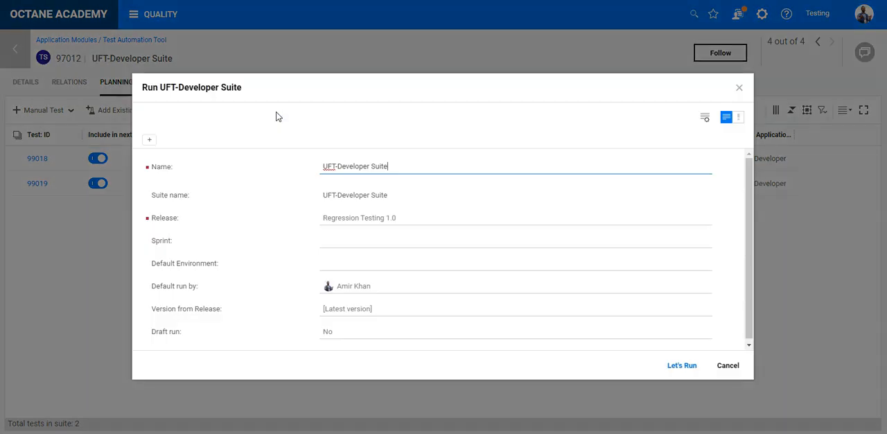
{"action": "left_click", "coordinate": [682, 366]}
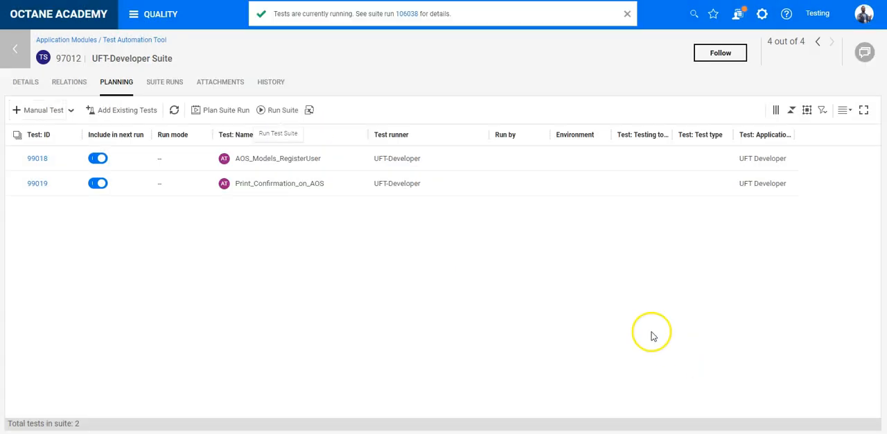
{"action": "left_click", "coordinate": [406, 14]}
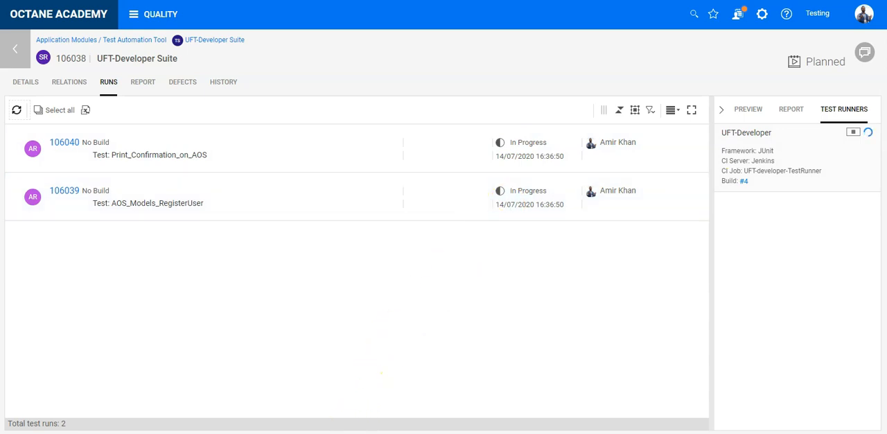
{"action": "left_click", "coordinate": [289, 406]}
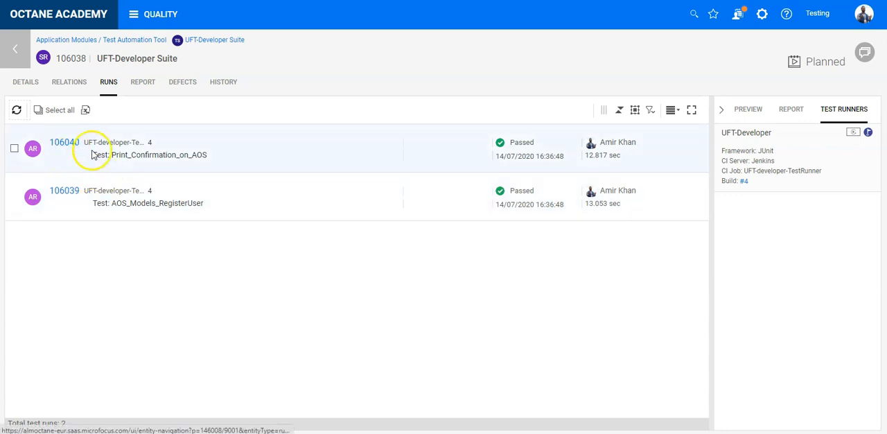
Examine the report and details of the Print_Confirmation_on_AOS run, including its test result in Jenkins, and return to ALM Octane.
{"action": "left_click", "coordinate": [234, 142]}
{"action": "left_click", "coordinate": [791, 109]}
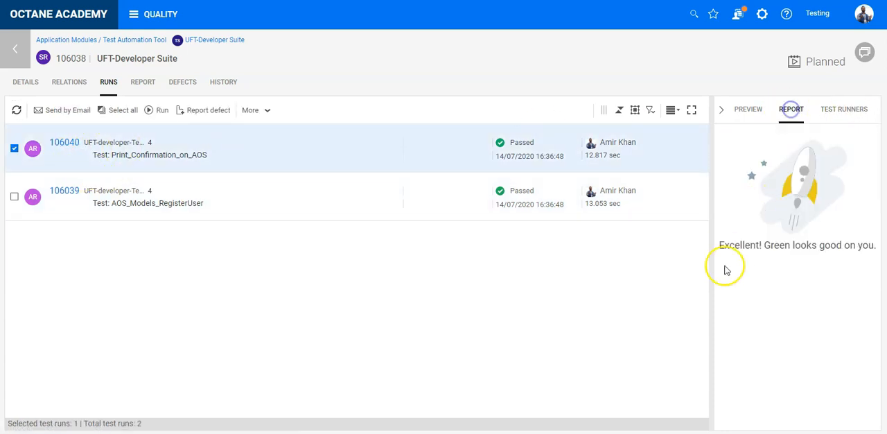
{"action": "left_click", "coordinate": [65, 144]}
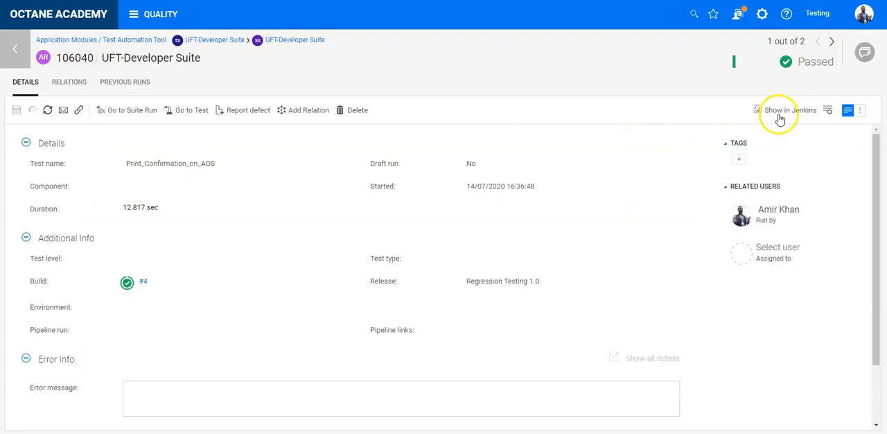
{"action": "left_click", "coordinate": [787, 118]}
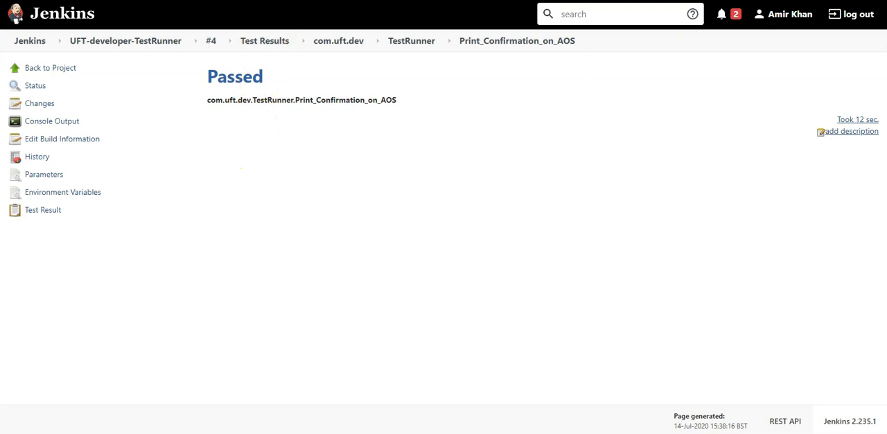
{"action": "key", "text": "ctrl+shift+Tab"}
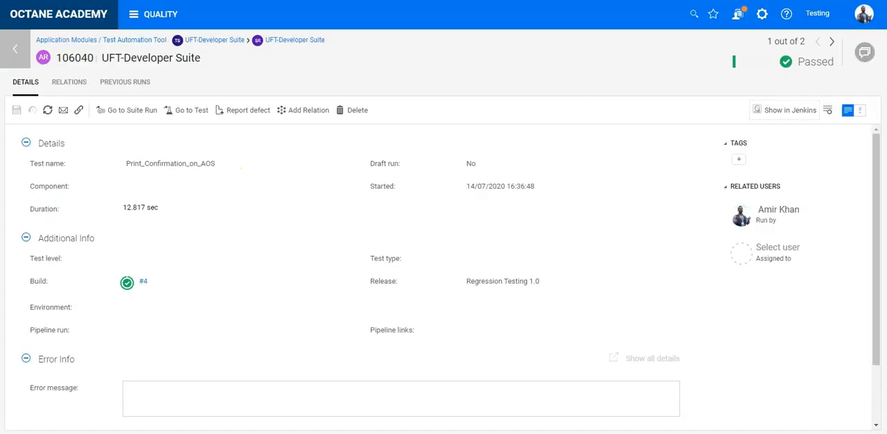
Go back from the run to the Test Automation Tool test list and expand the module's submodules.
{"action": "left_click", "coordinate": [25, 58]}
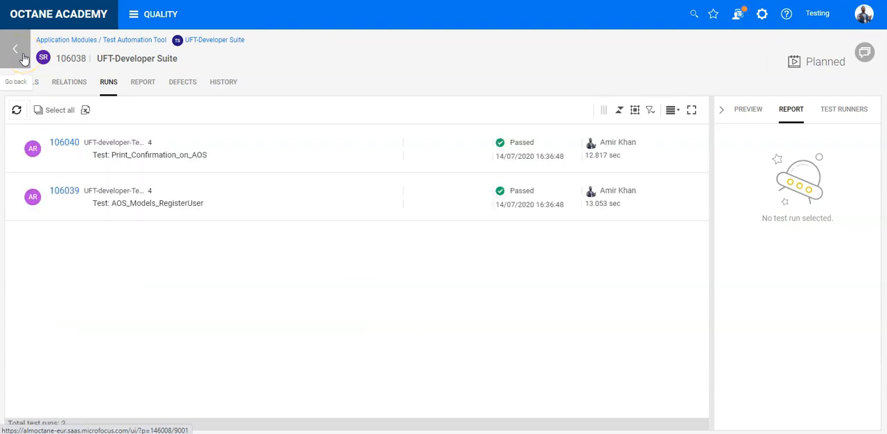
{"action": "left_click", "coordinate": [23, 56]}
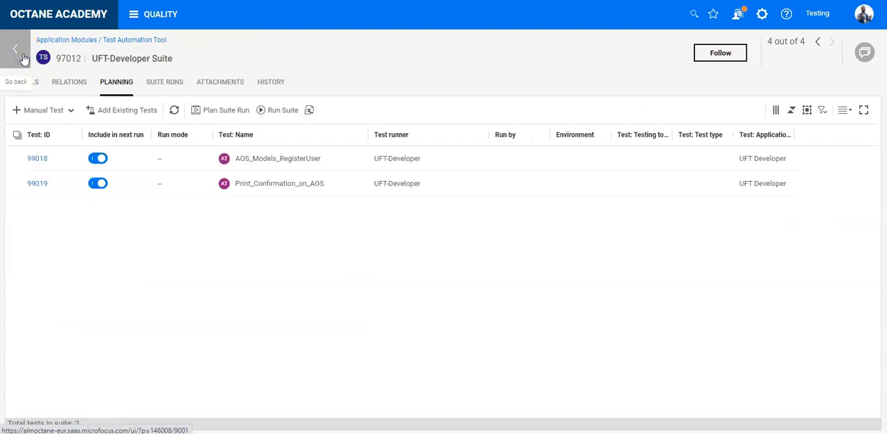
{"action": "left_click", "coordinate": [23, 55]}
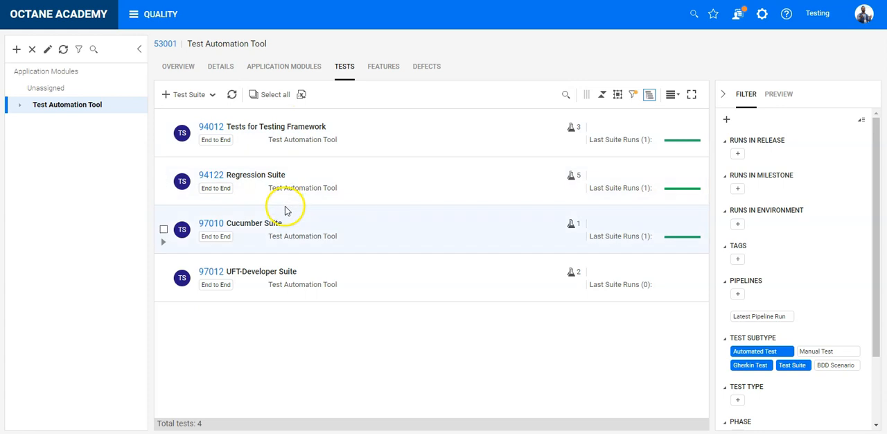
{"action": "left_click", "coordinate": [19, 104]}
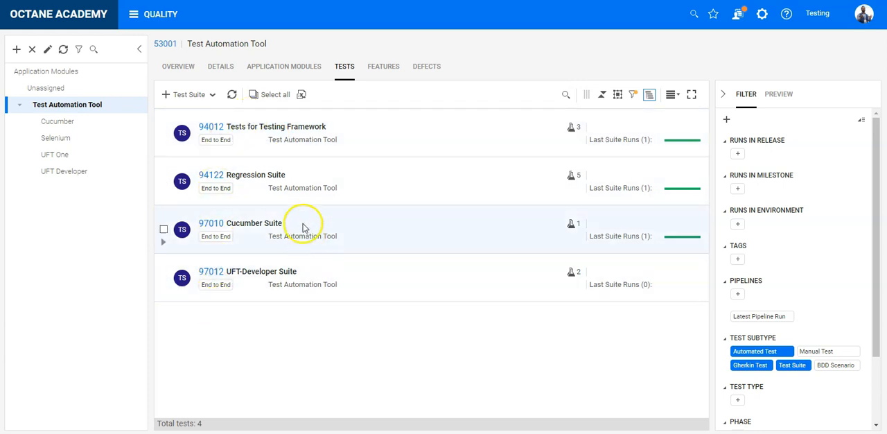
View the UFT-developer-testing-project overview in the Pipelines module and return to the ALM Octane home page.
{"action": "left_click", "coordinate": [154, 24]}
{"action": "left_click", "coordinate": [676, 61]}
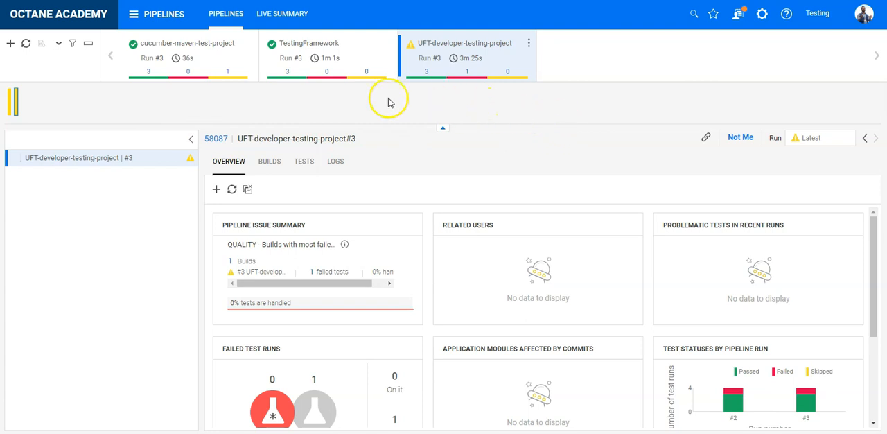
{"action": "left_click", "coordinate": [101, 15]}
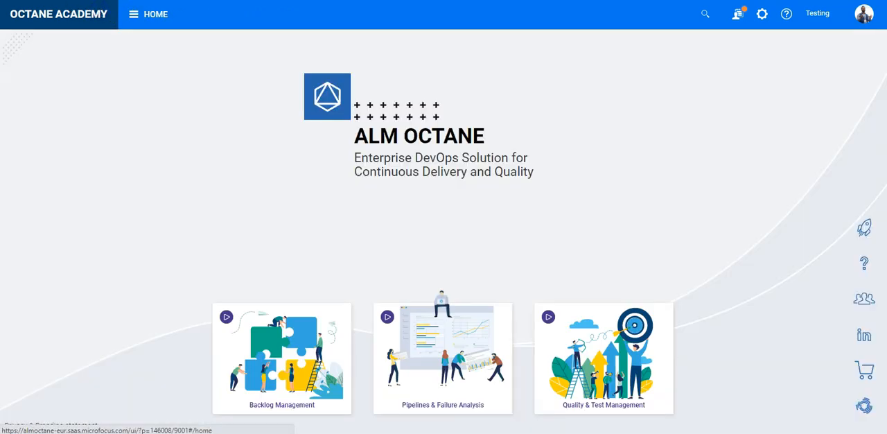